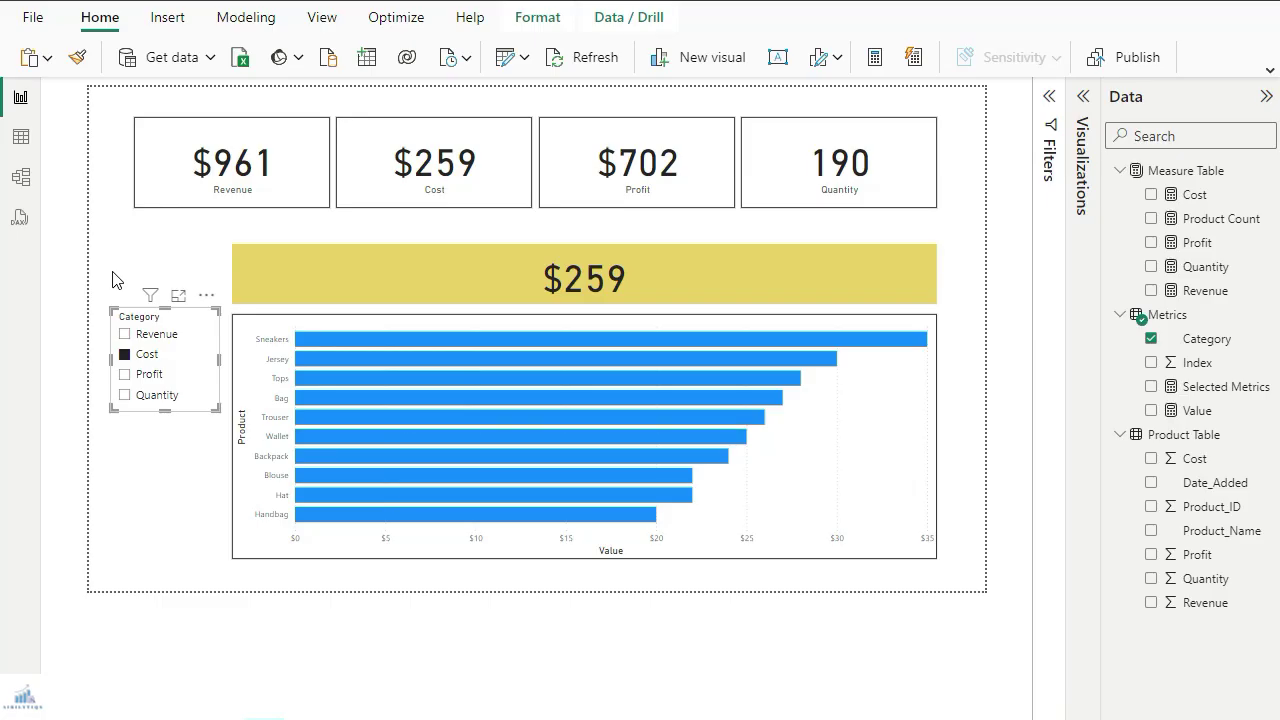
Cycle the Category slicer through Revenue, Cost, Profit and Quantity, leaving the card at $190
left_click(143, 340)
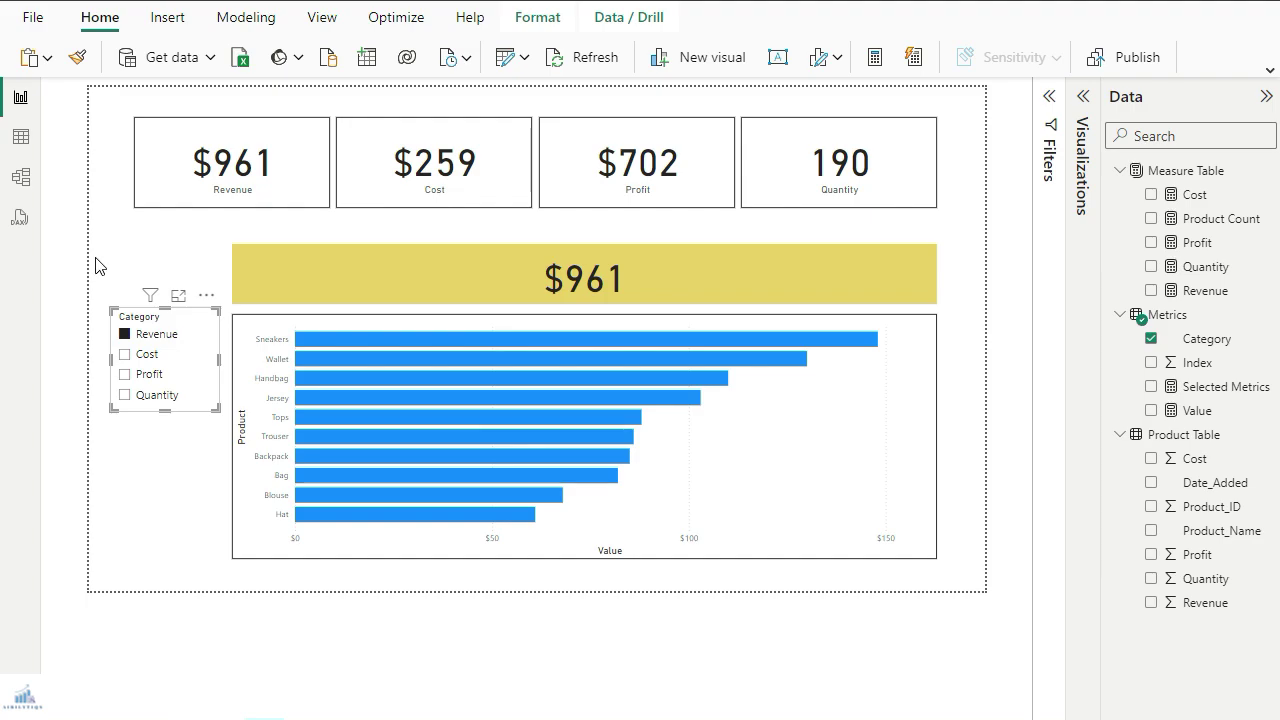
left_click(134, 356)
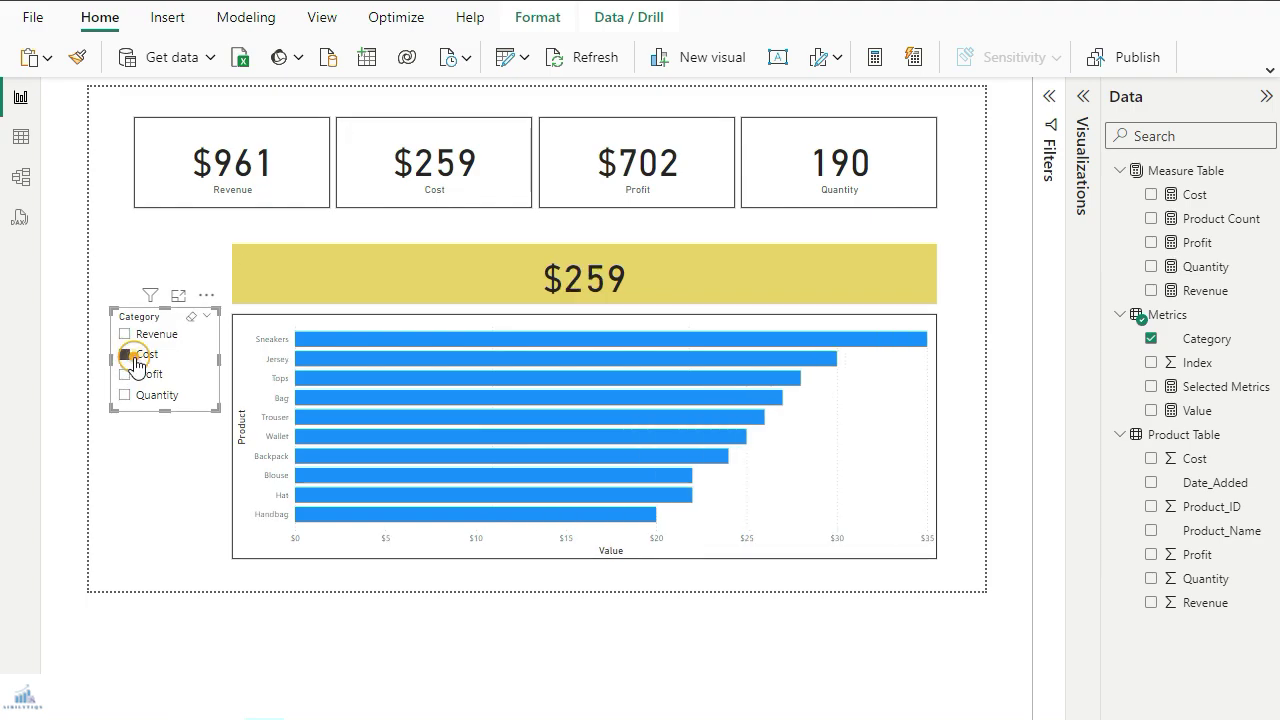
left_click(137, 374)
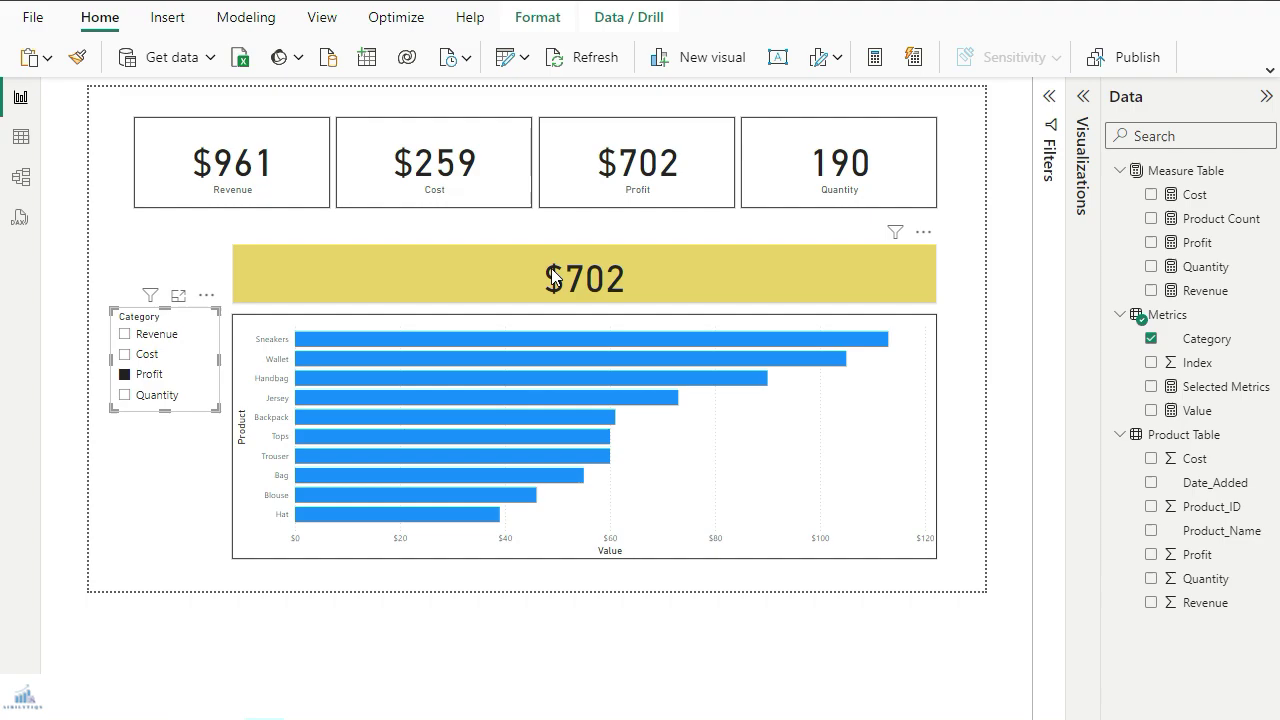
left_click(151, 398)
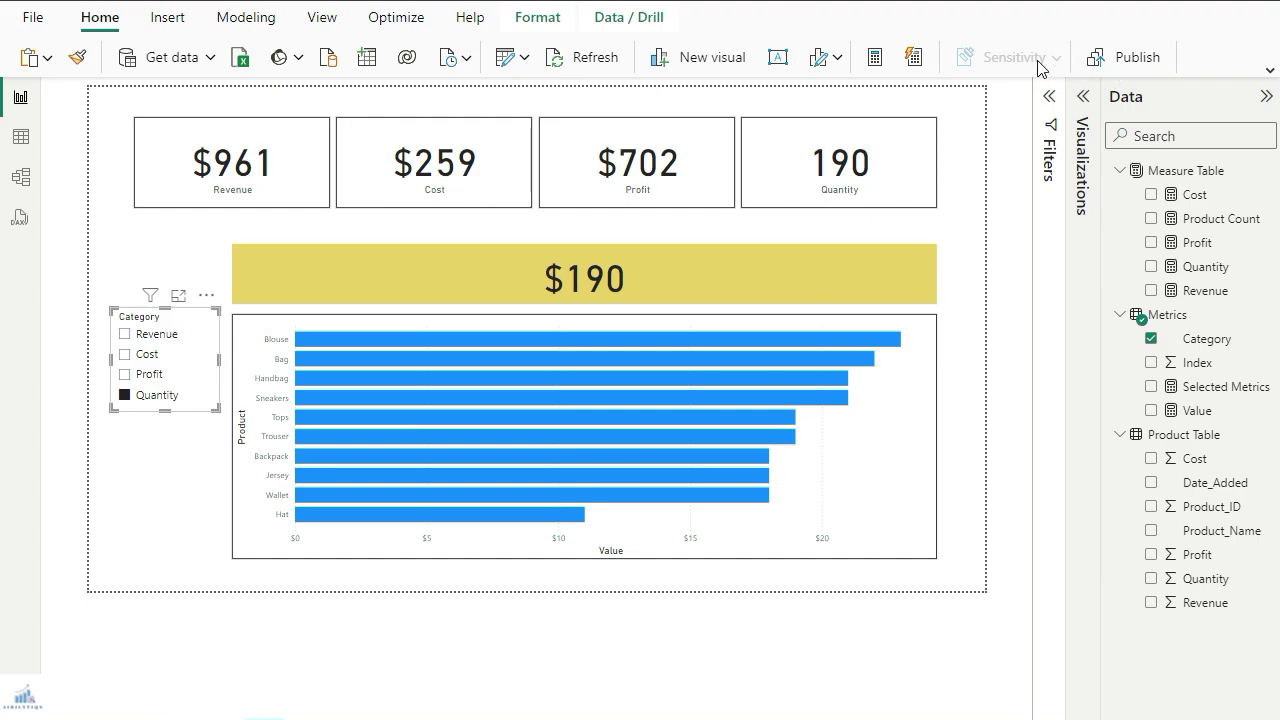
Select the Value measure and set its format to Dynamic in Measure tools
key("Escape")
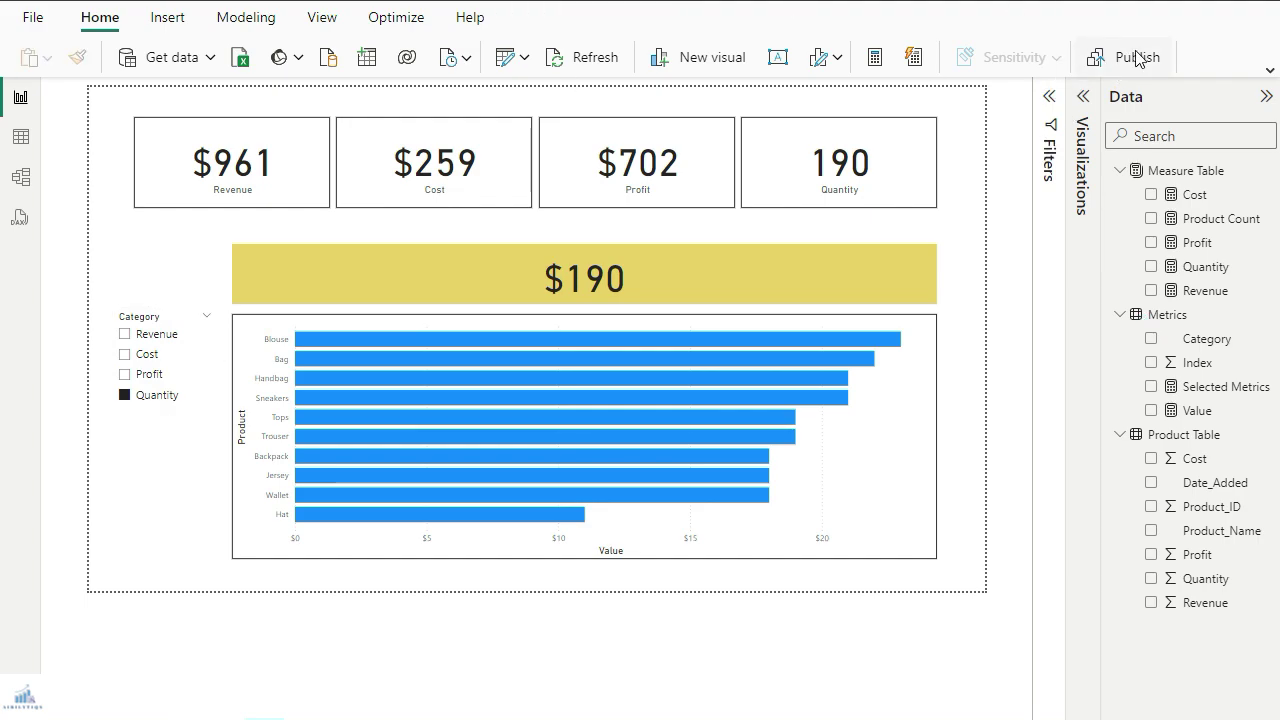
left_click(1196, 411)
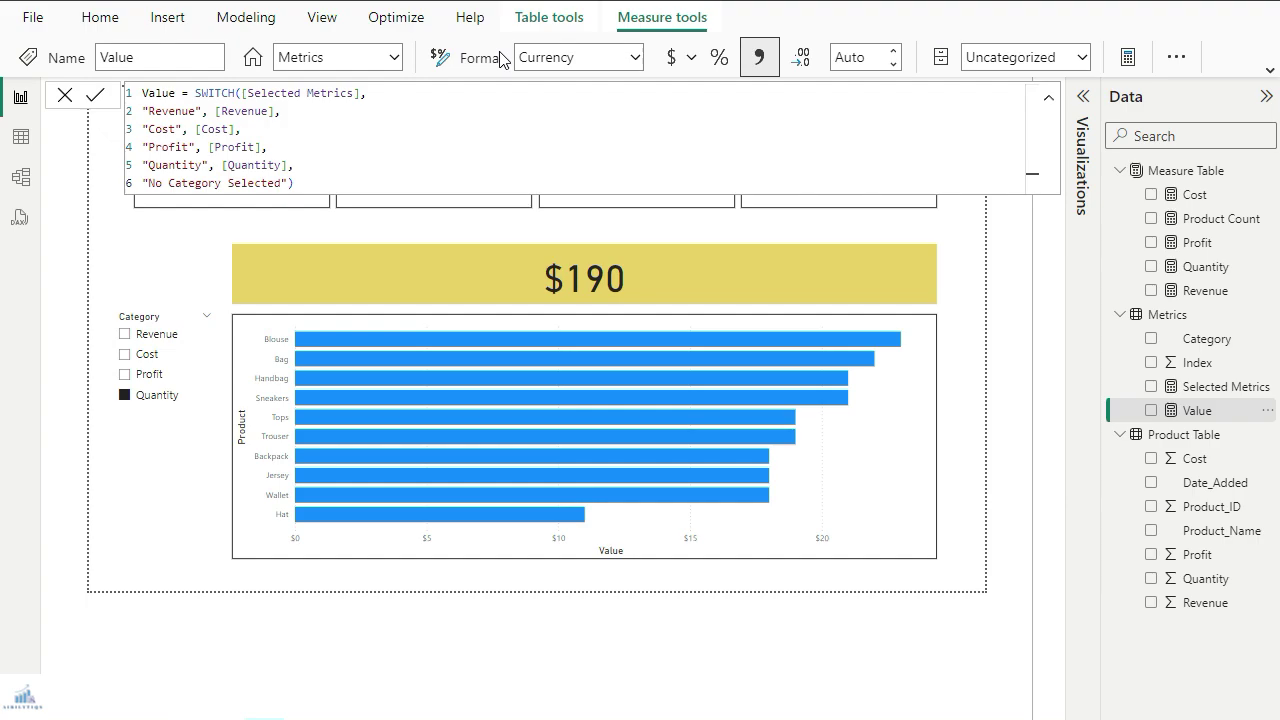
left_click(636, 60)
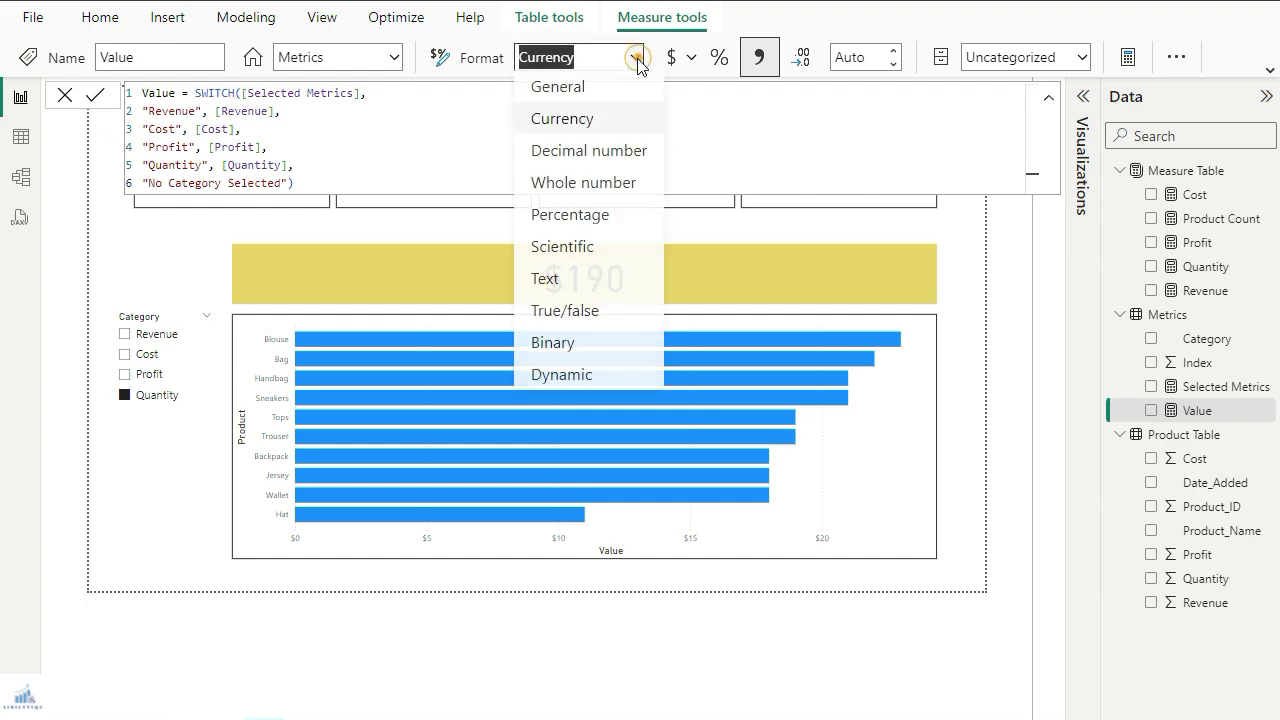
left_click(562, 376)
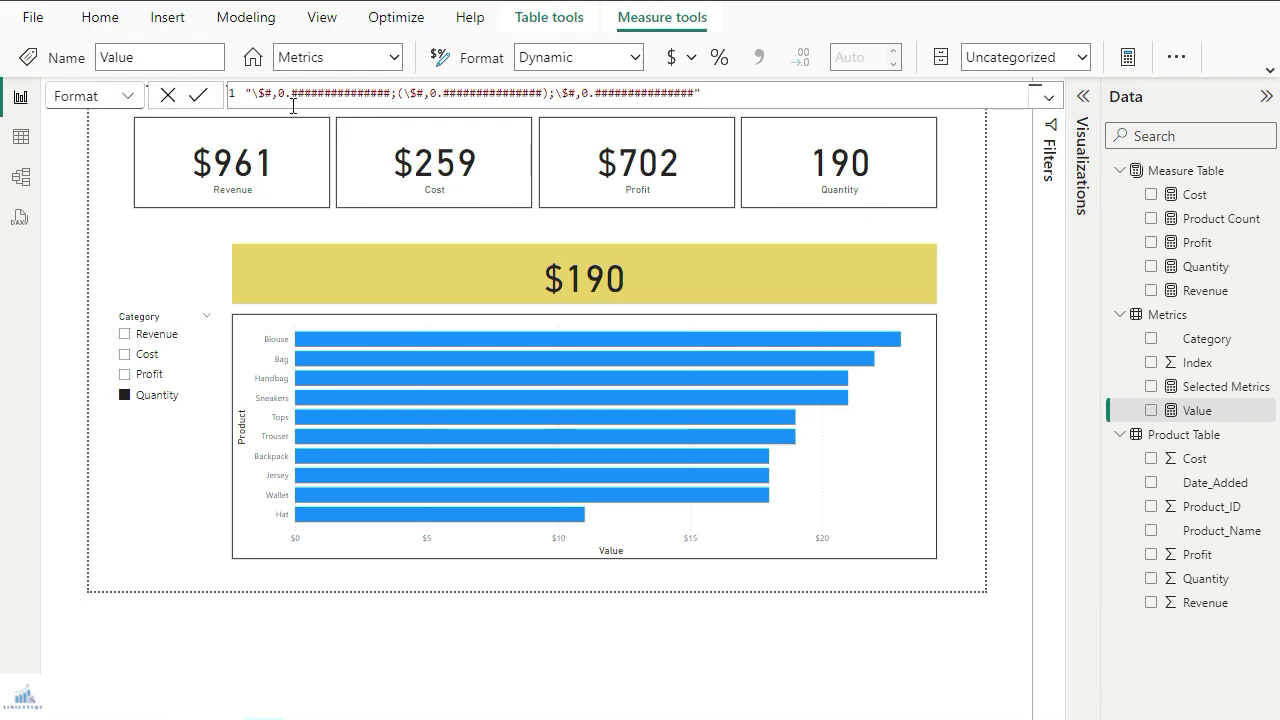
Show the Value measure's SWITCH formula in the formula bar
left_click(89, 100)
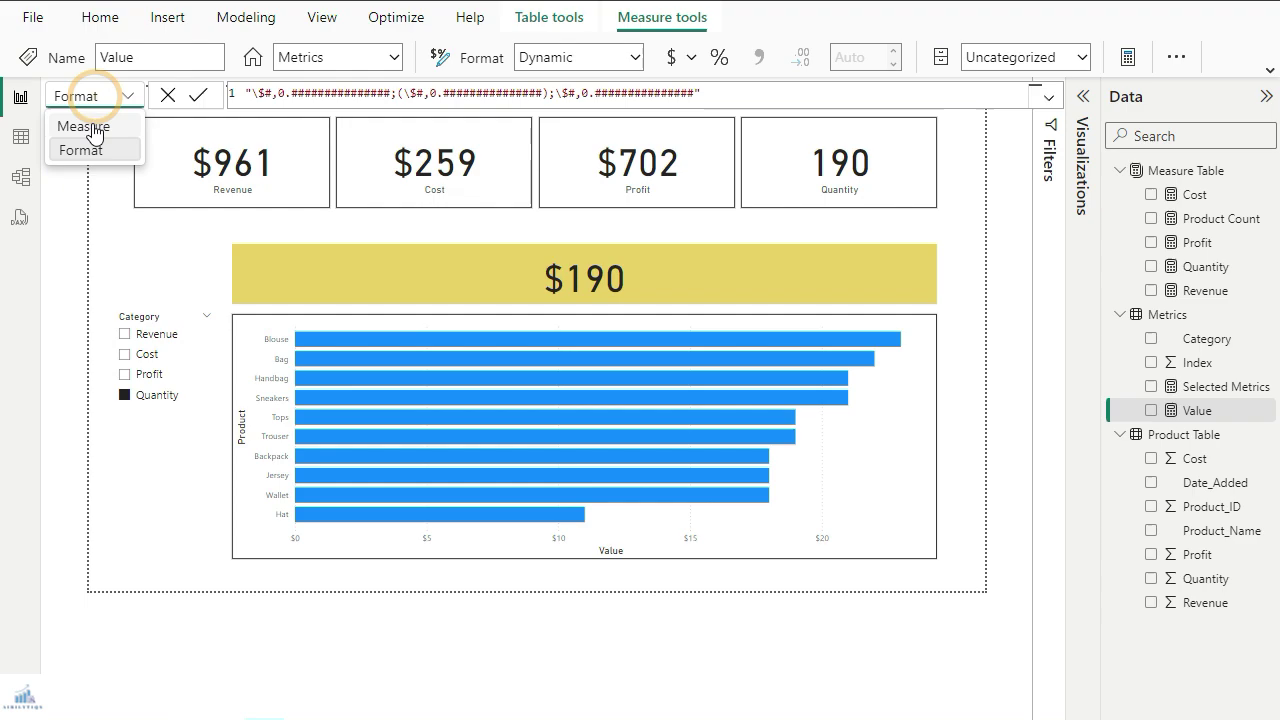
left_click(90, 126)
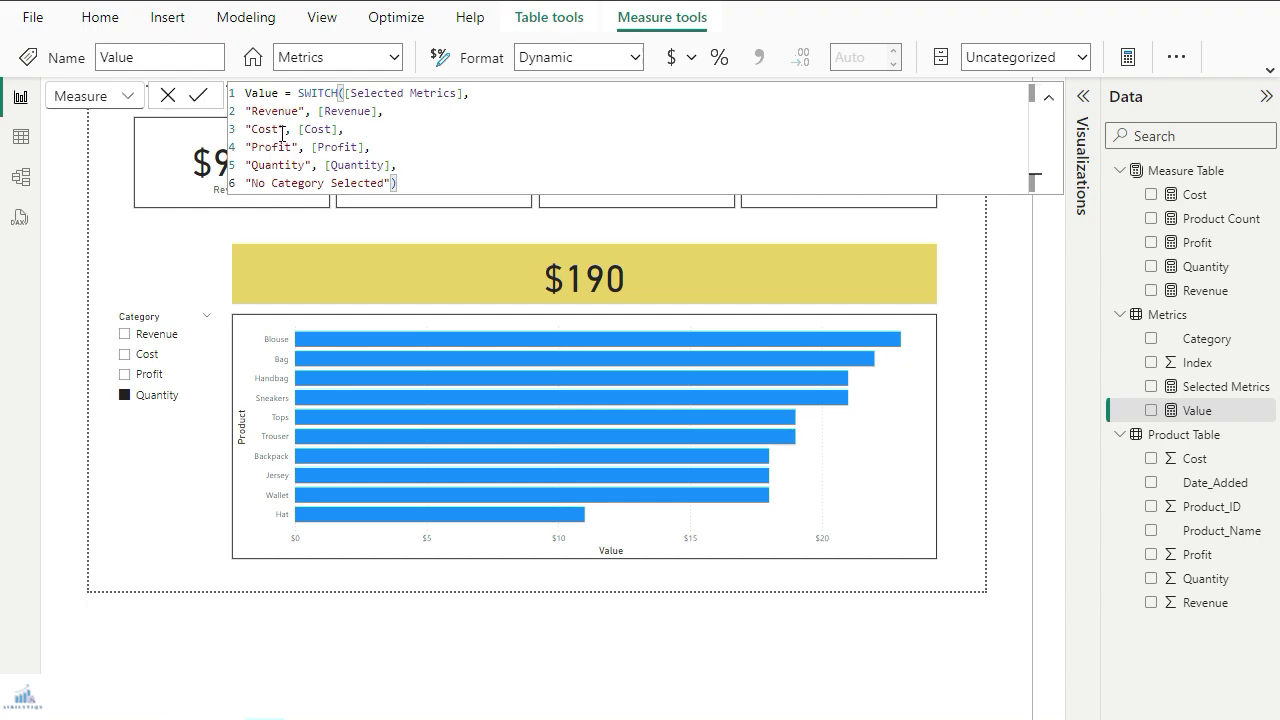
left_click(72, 106)
Show the Value measure's dynamic format string expression in the formula bar
left_click(86, 150)
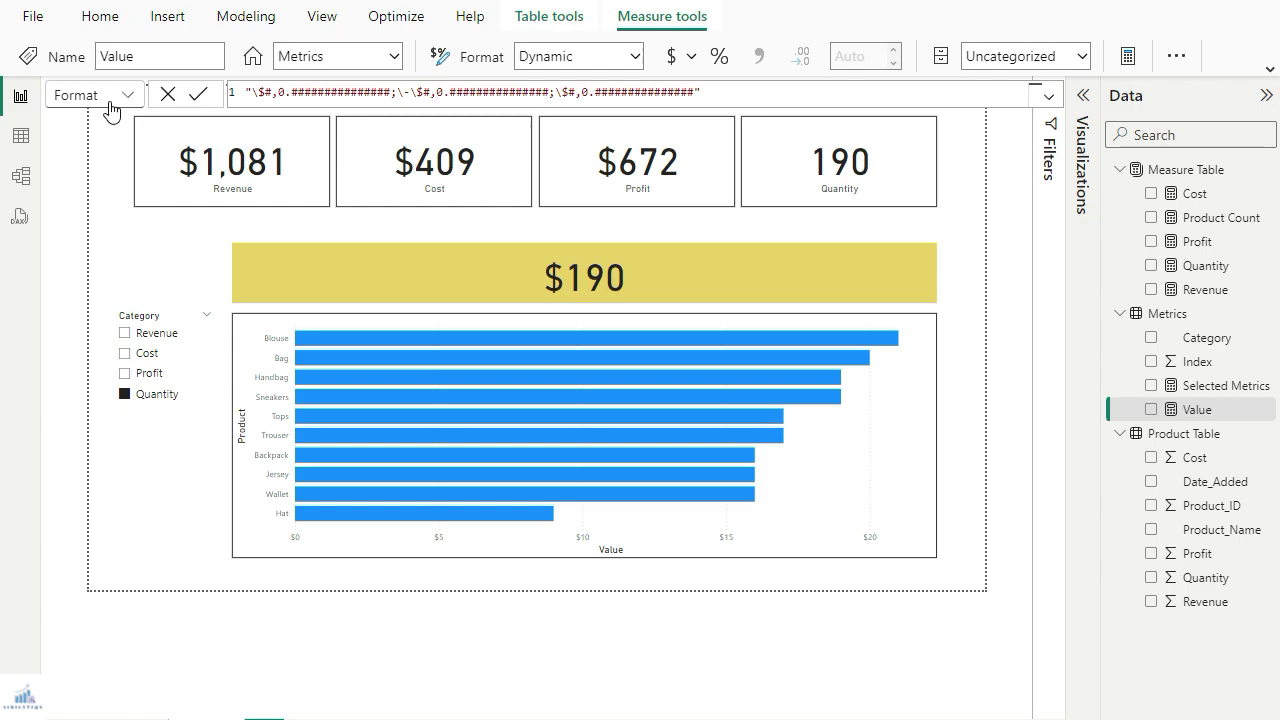
Copy the SWITCH measure DAX and paste it on new lines below the format string
left_click(108, 98)
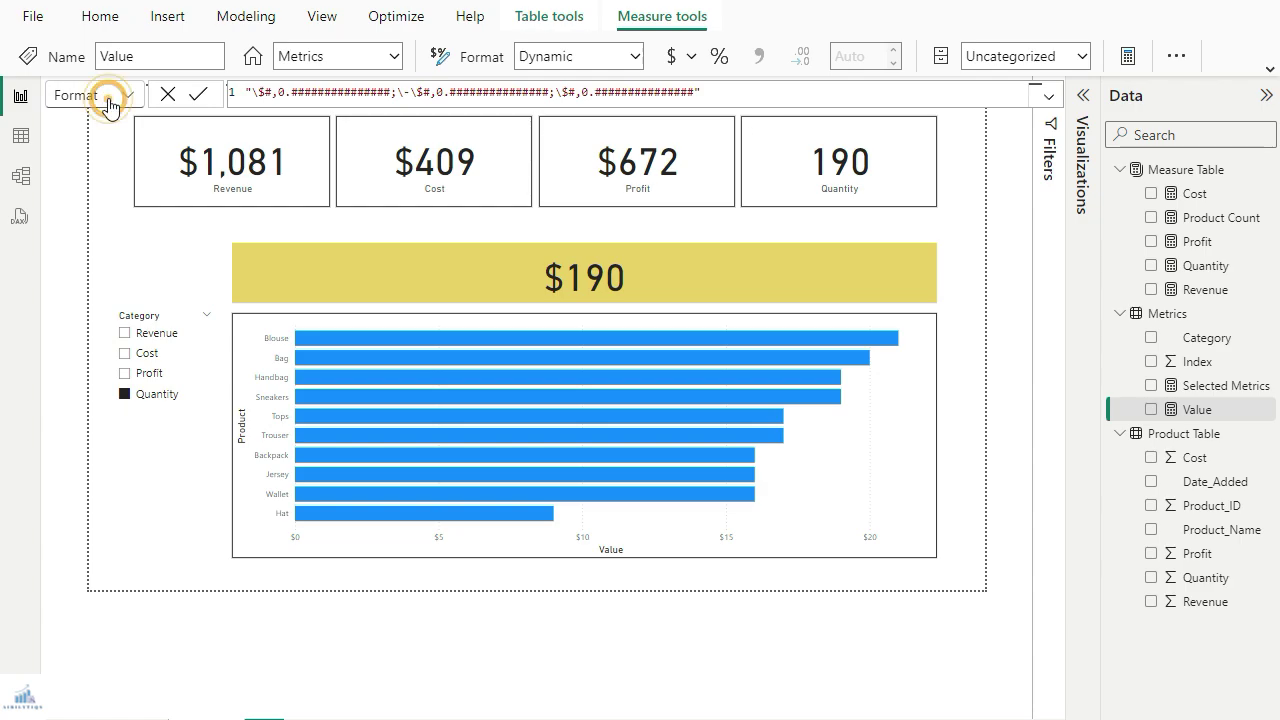
left_click(104, 126)
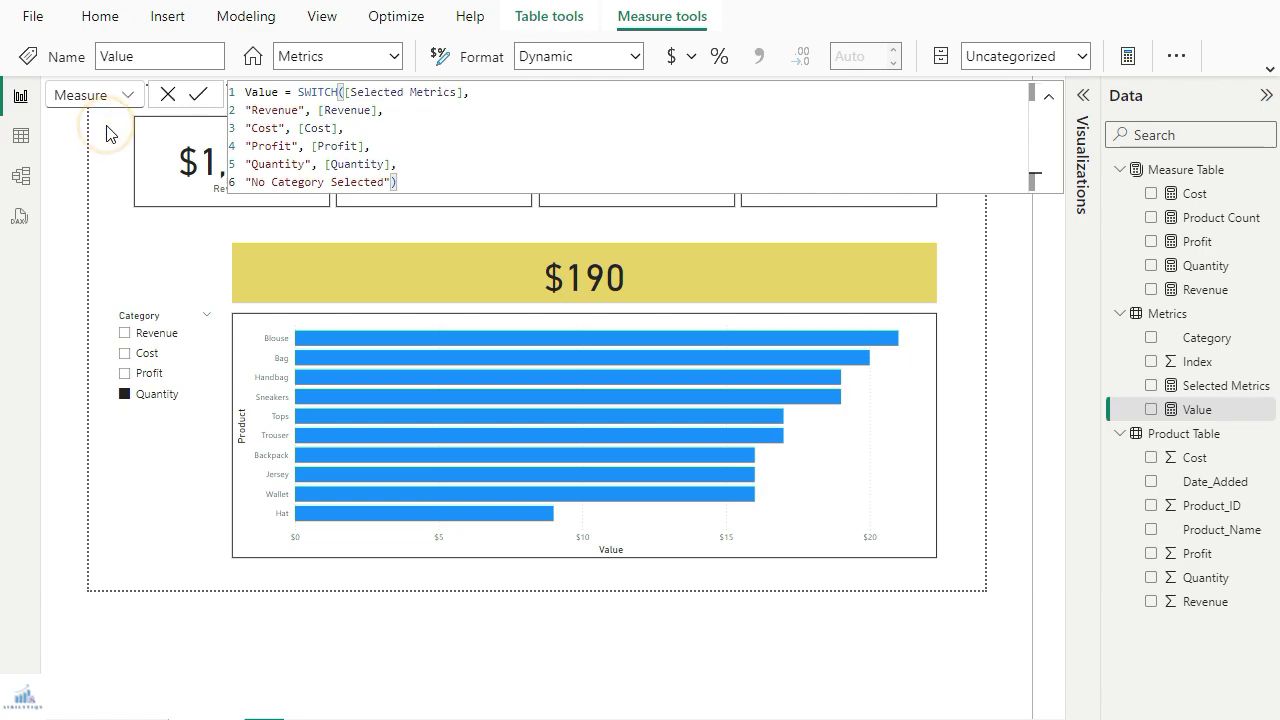
key("ctrl+a")
key("ctrl+c")
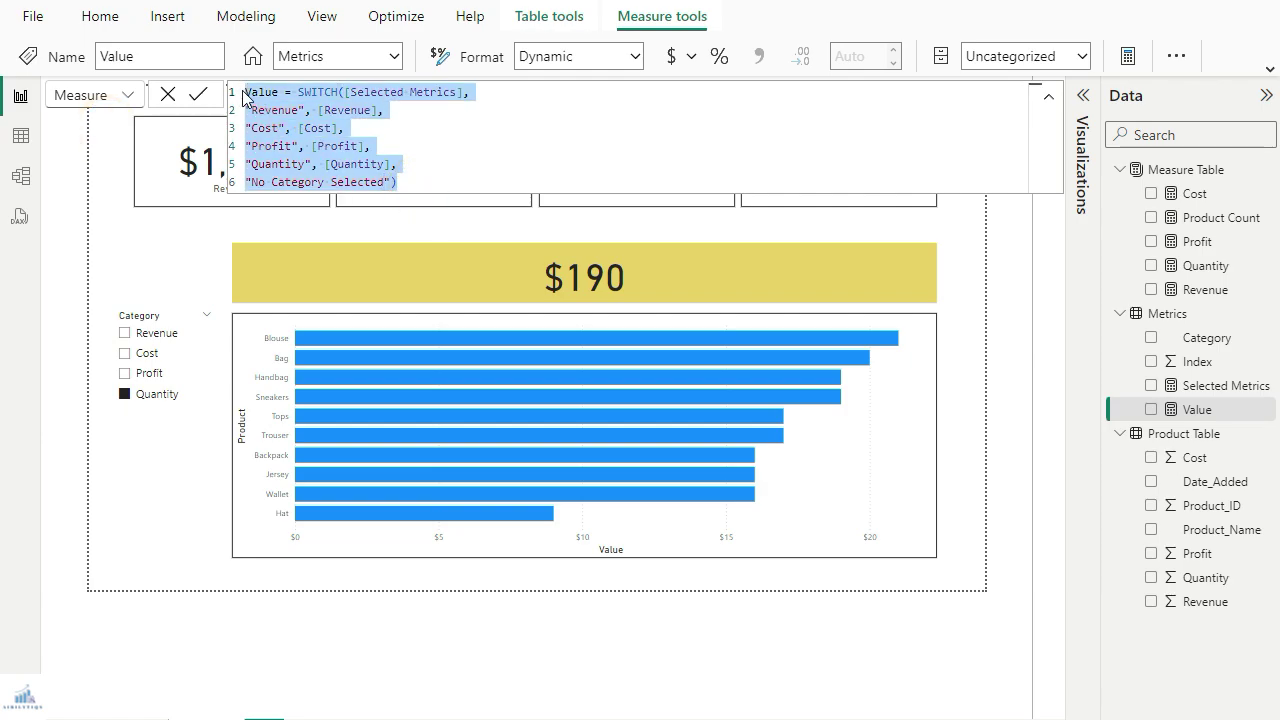
left_click(118, 97)
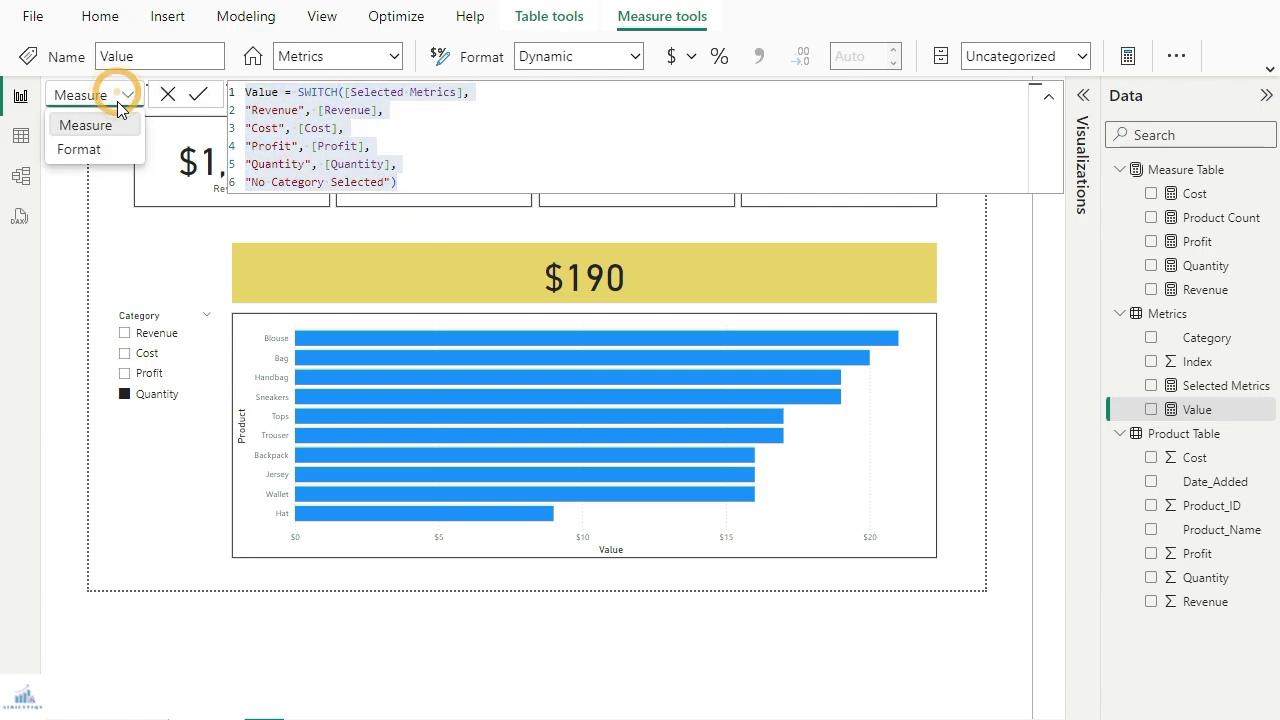
left_click(119, 150)
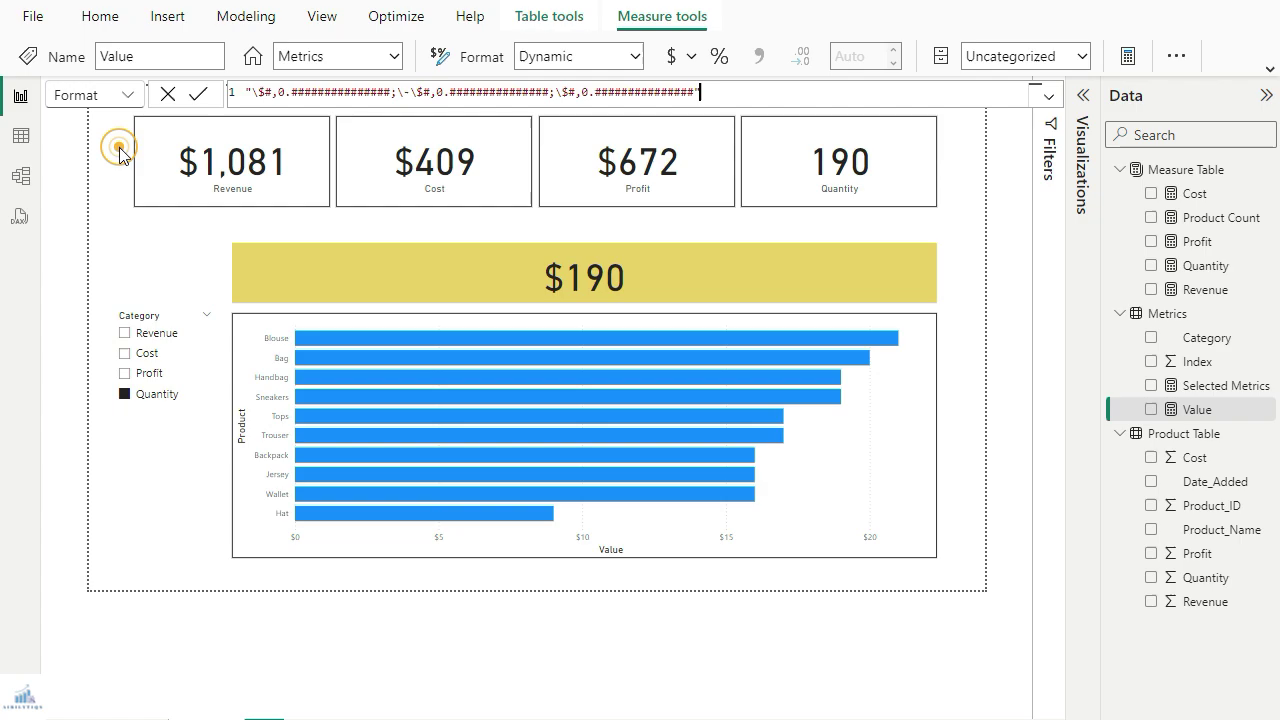
left_click(714, 90)
key("shift+Return")
key("ctrl+v")
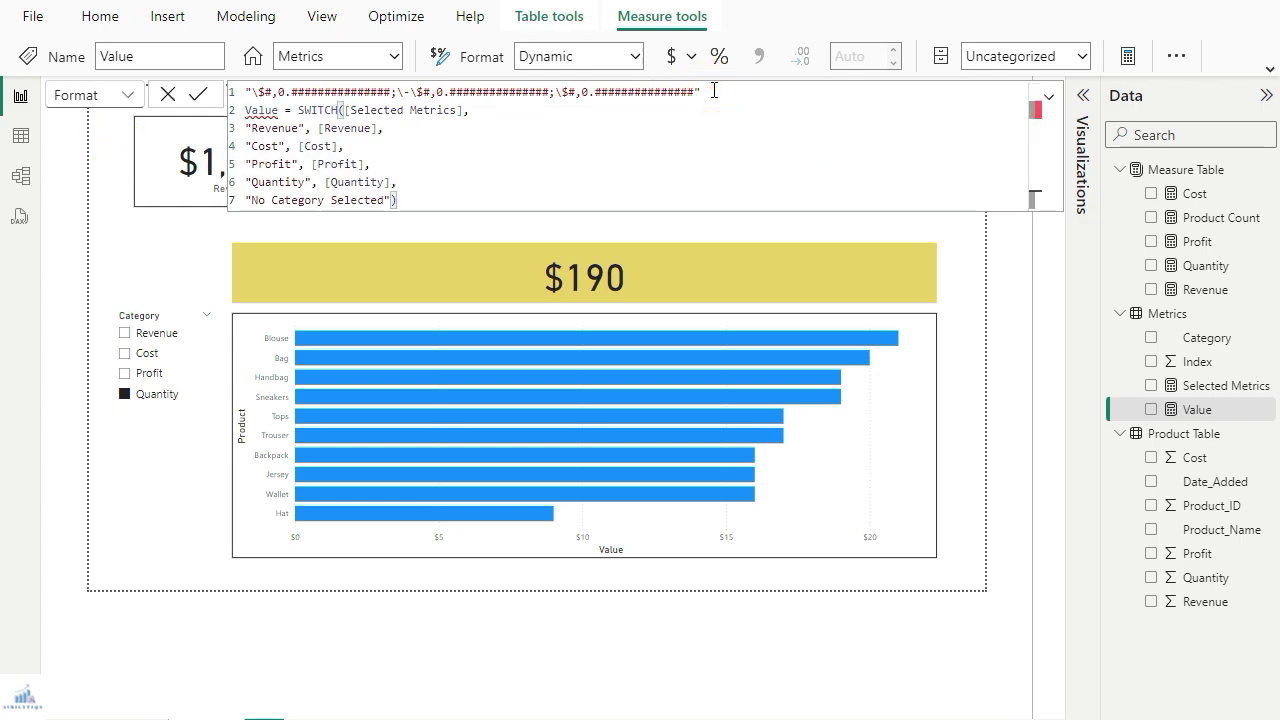
Select the line-1 format string and remove the 'Value =' prefix from line 2
left_click_drag(731, 92, 245, 93)
left_click(389, 152)
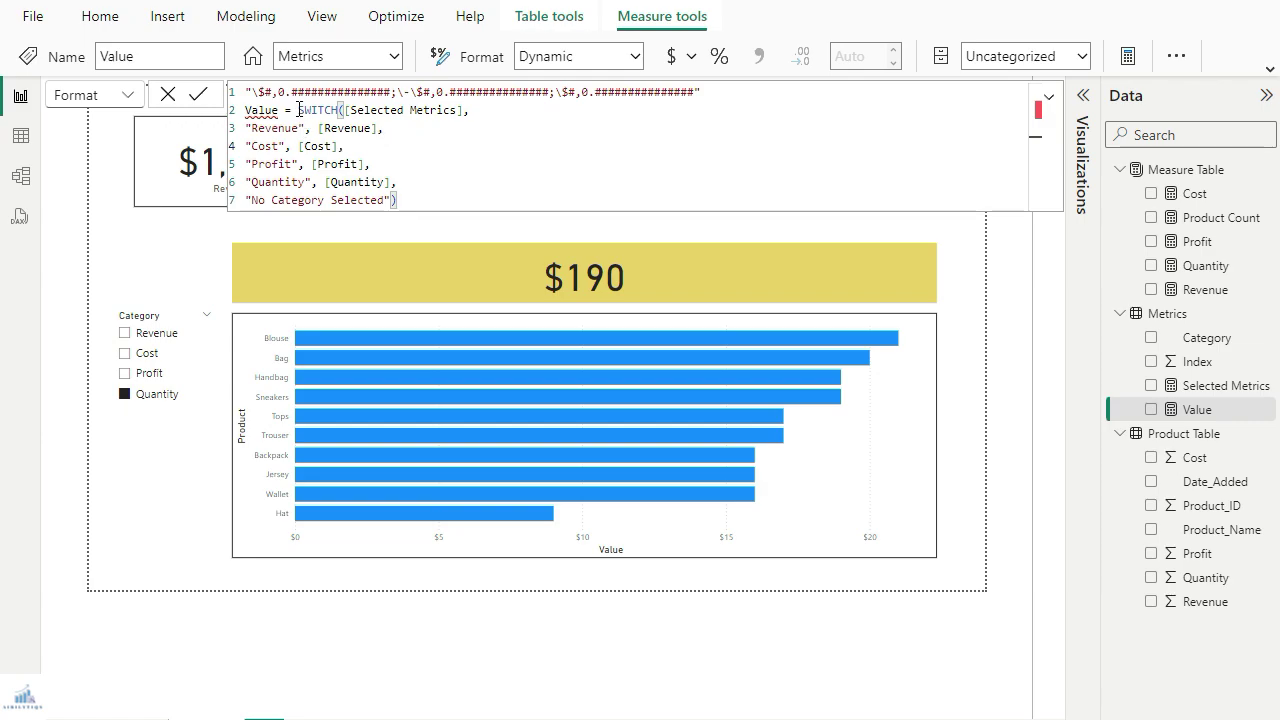
left_click_drag(298, 109, 245, 109)
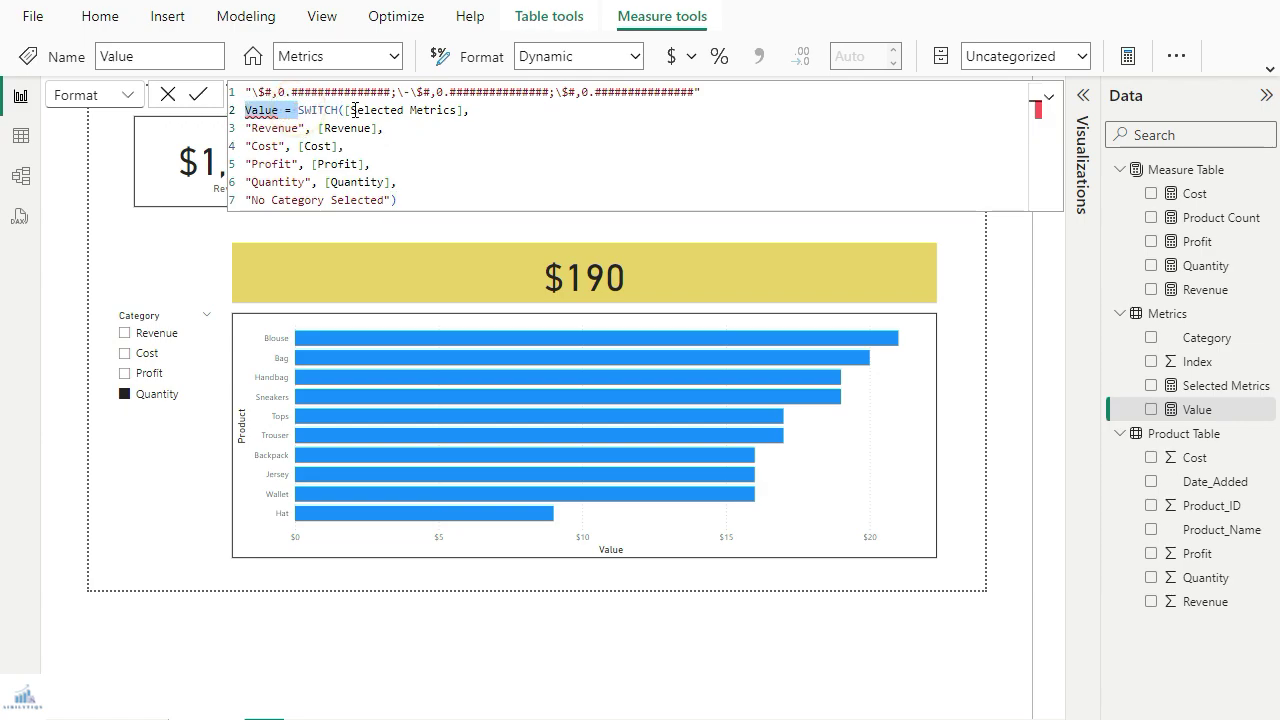
key("BackSpace")
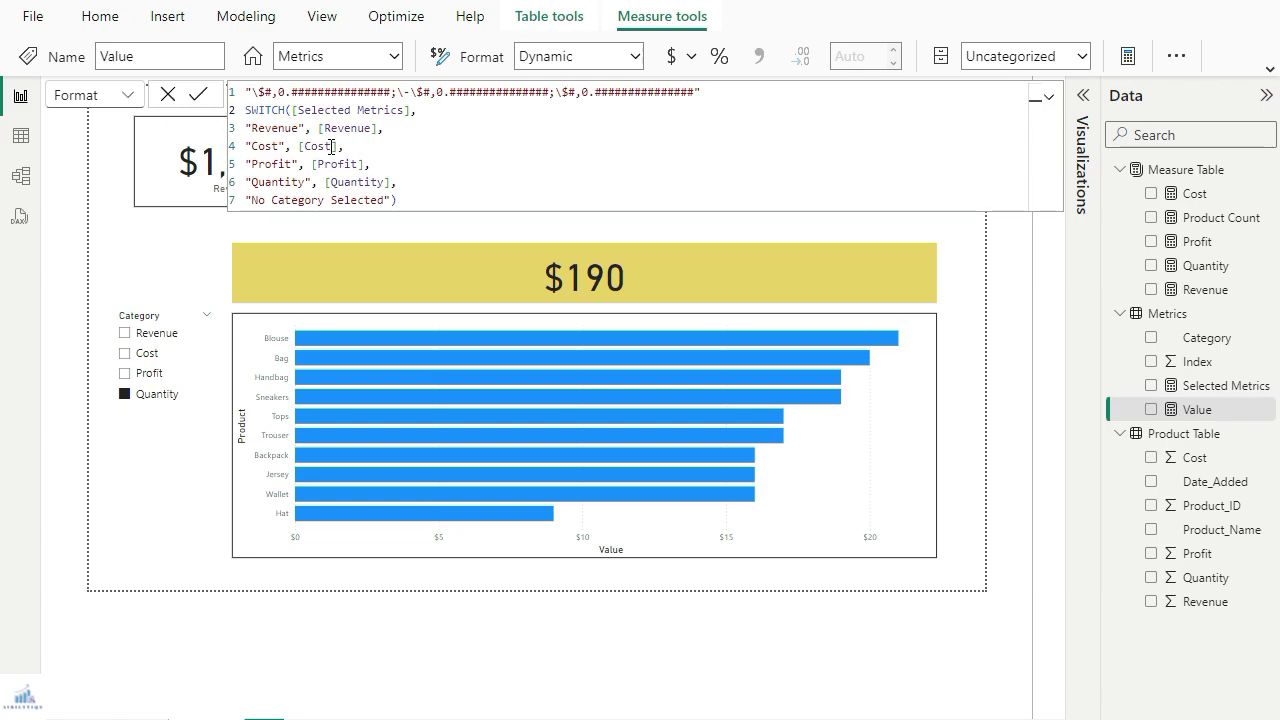
Replace [Revenue], [Cost] and [Profit] with the copied currency format string
left_click_drag(711, 91, 248, 92)
key("ctrl+c")
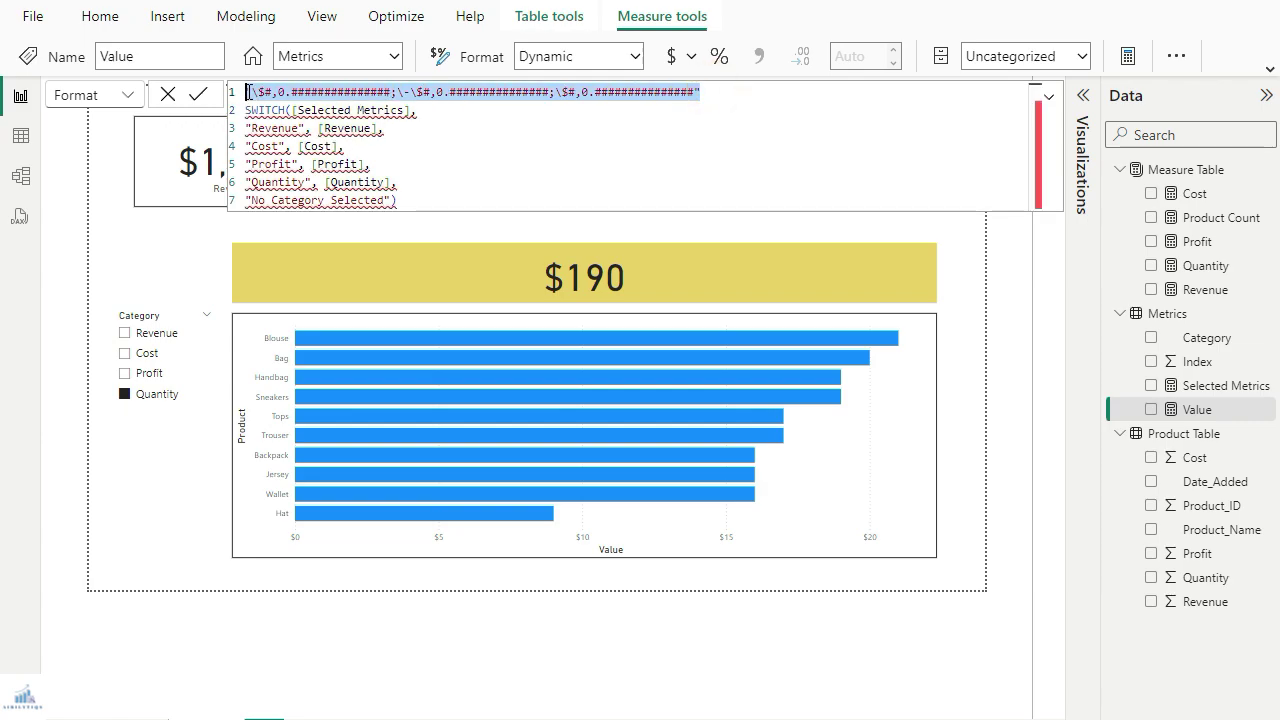
double_click(374, 128)
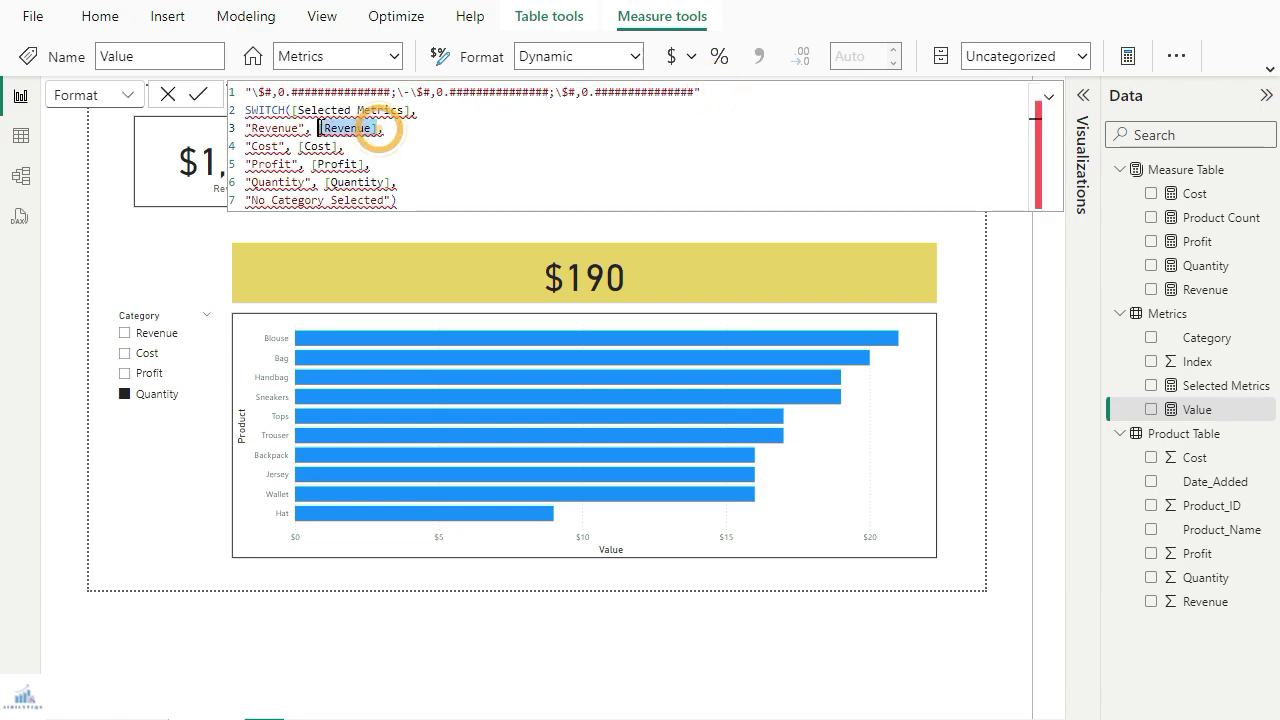
key("ctrl+v")
double_click(322, 146)
key("ctrl+v")
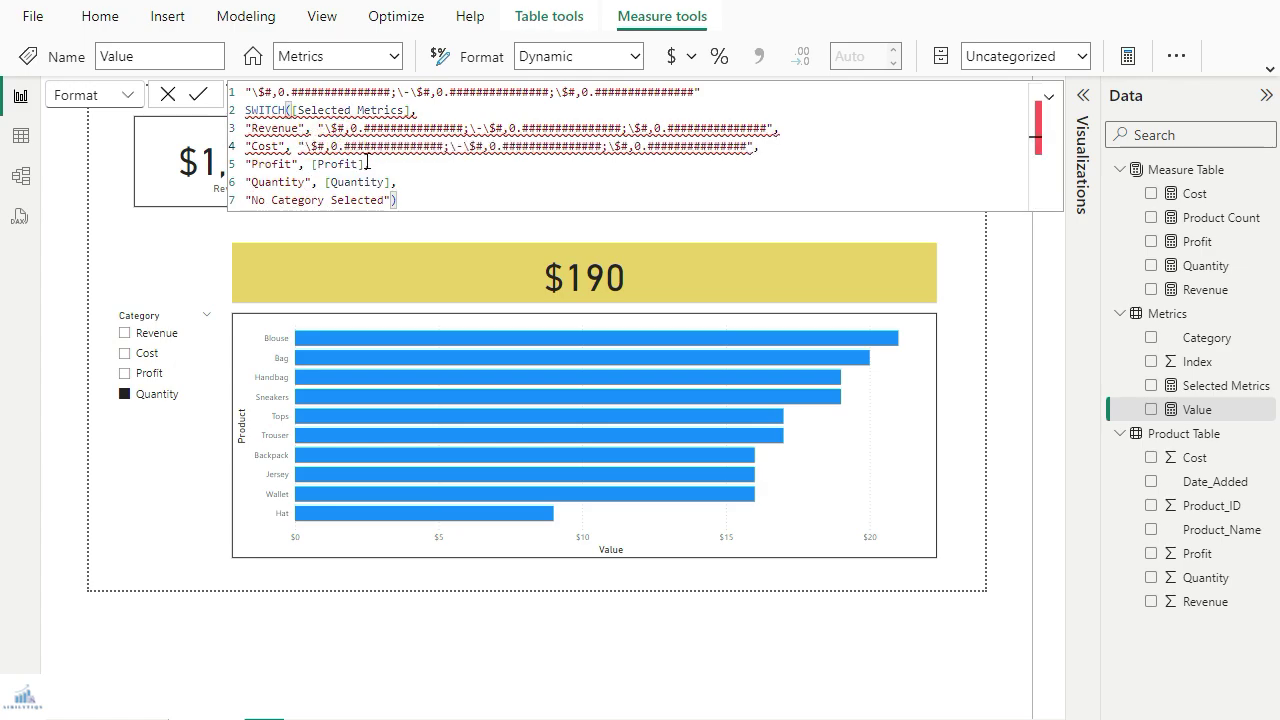
double_click(314, 163)
key("ctrl+v")
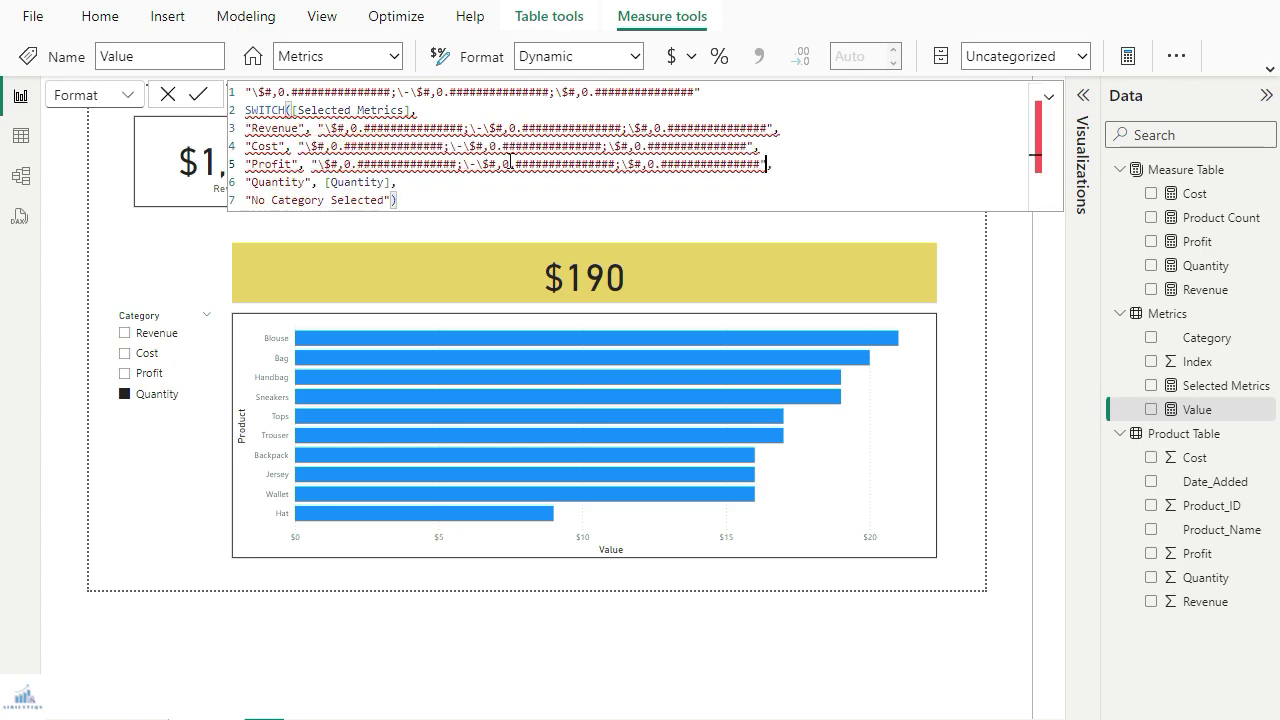
Replace [Quantity] with the format string and delete the \$ from all three sections
double_click(377, 182)
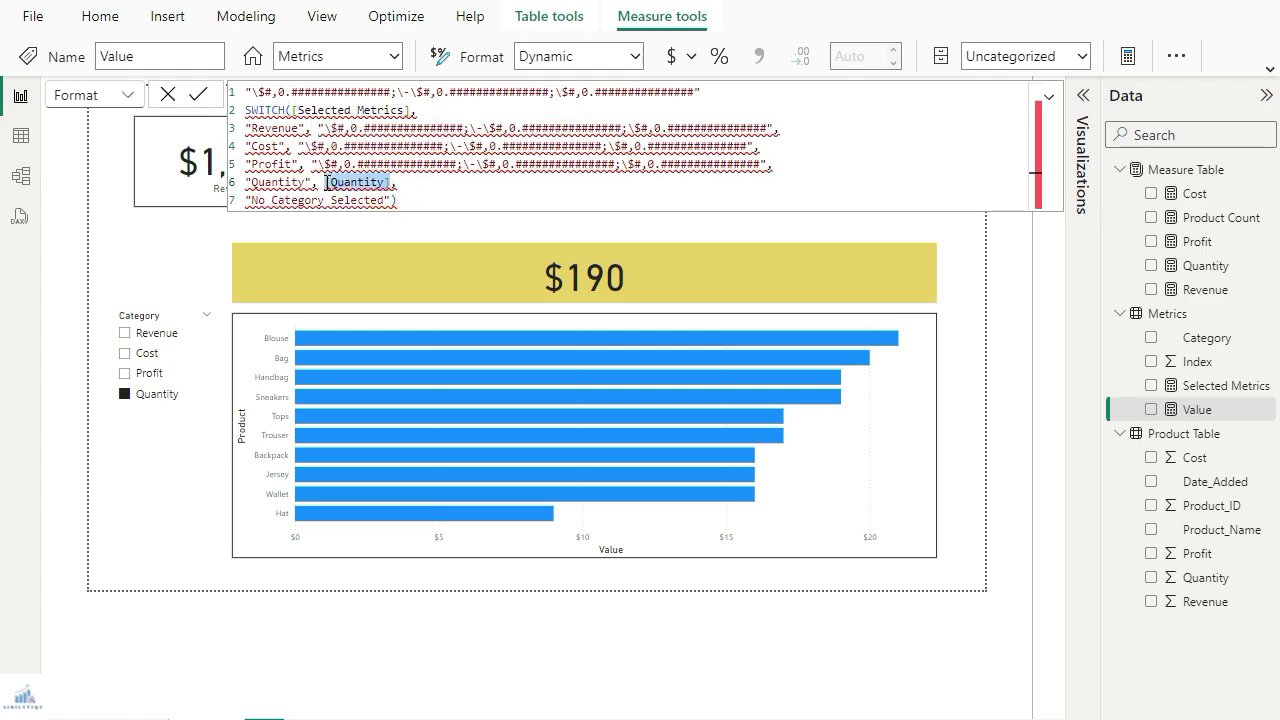
key("ctrl+v")
left_click(344, 183)
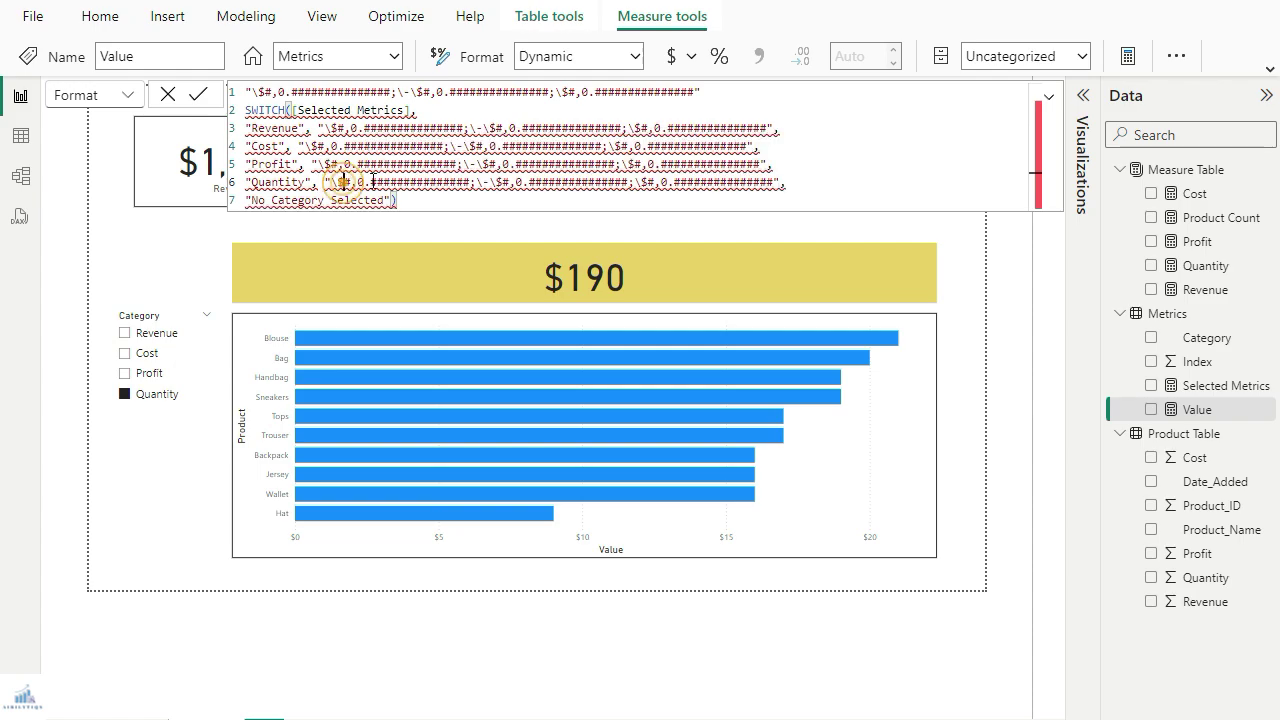
key("BackSpace")
key("BackSpace")
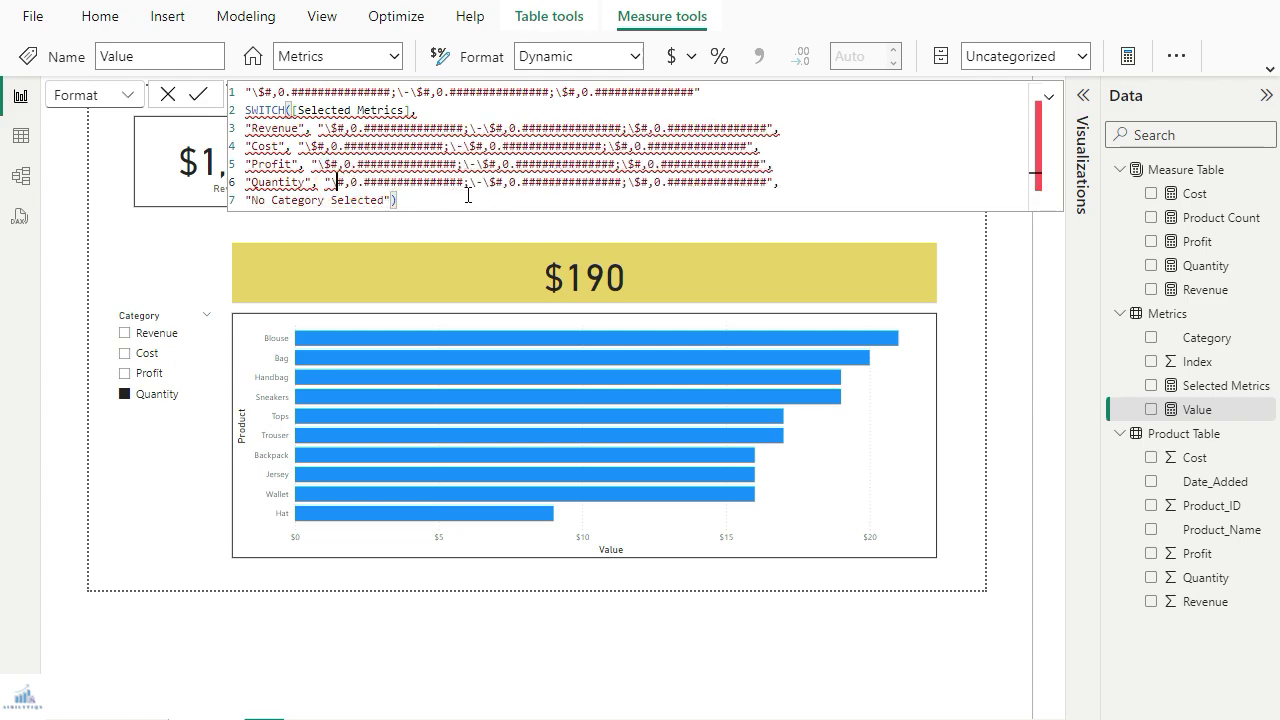
left_click(487, 185)
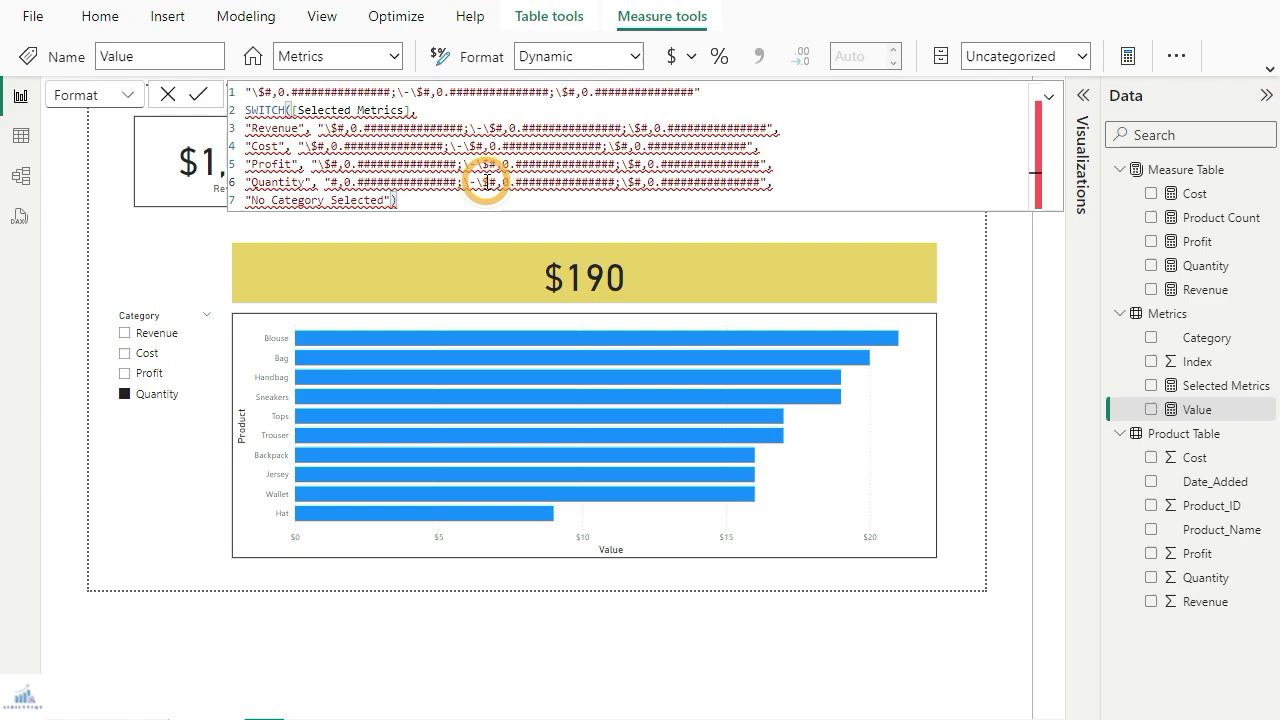
key("BackSpace")
key("BackSpace")
left_click(621, 183)
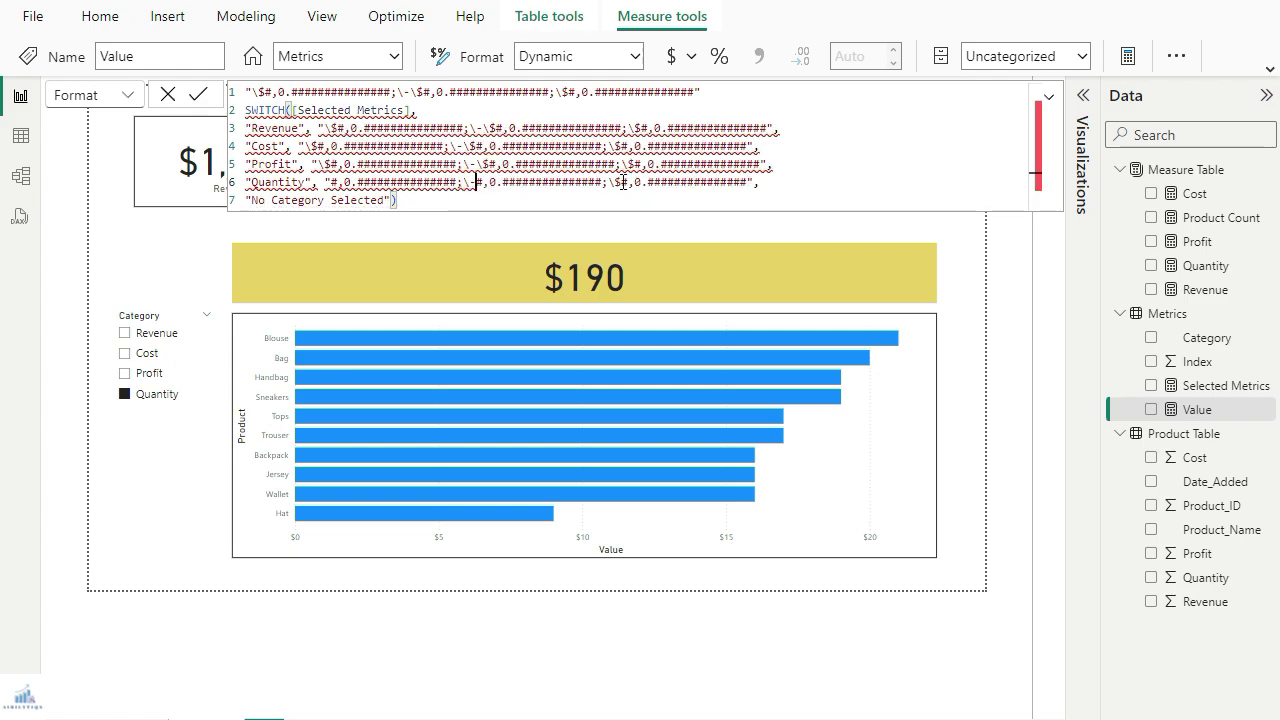
key("BackSpace")
key("BackSpace")
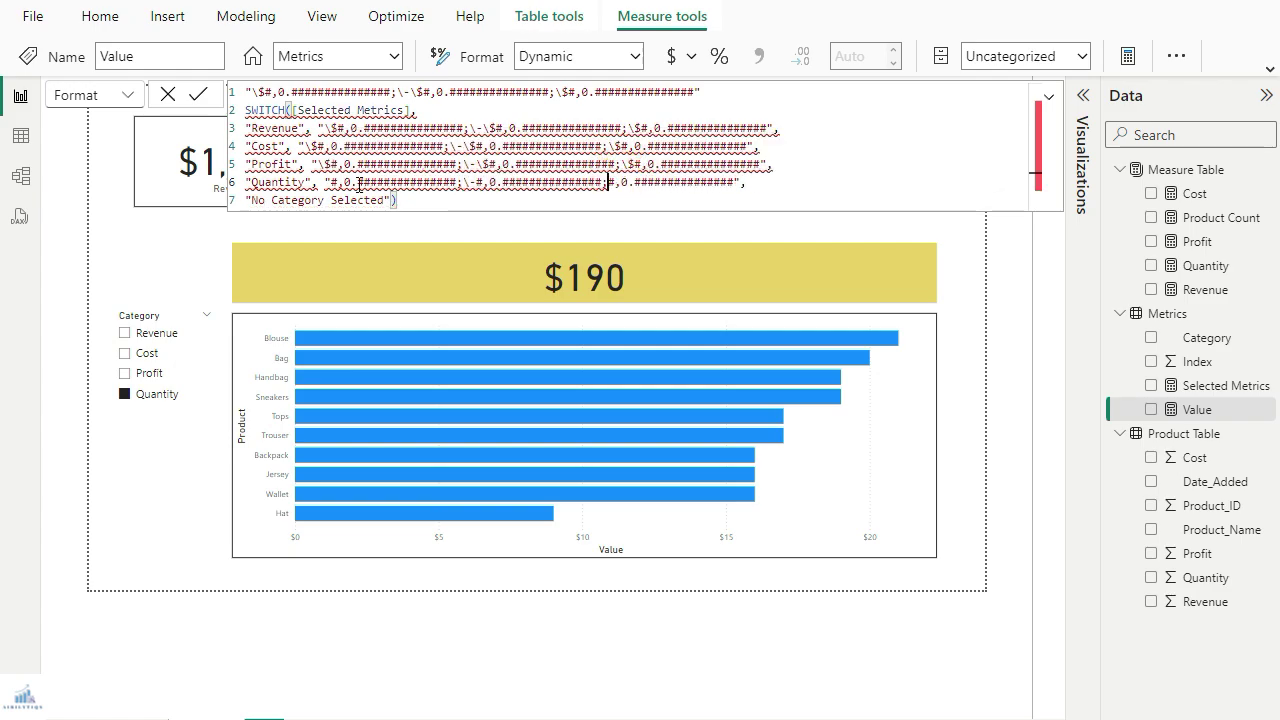
left_click(774, 188)
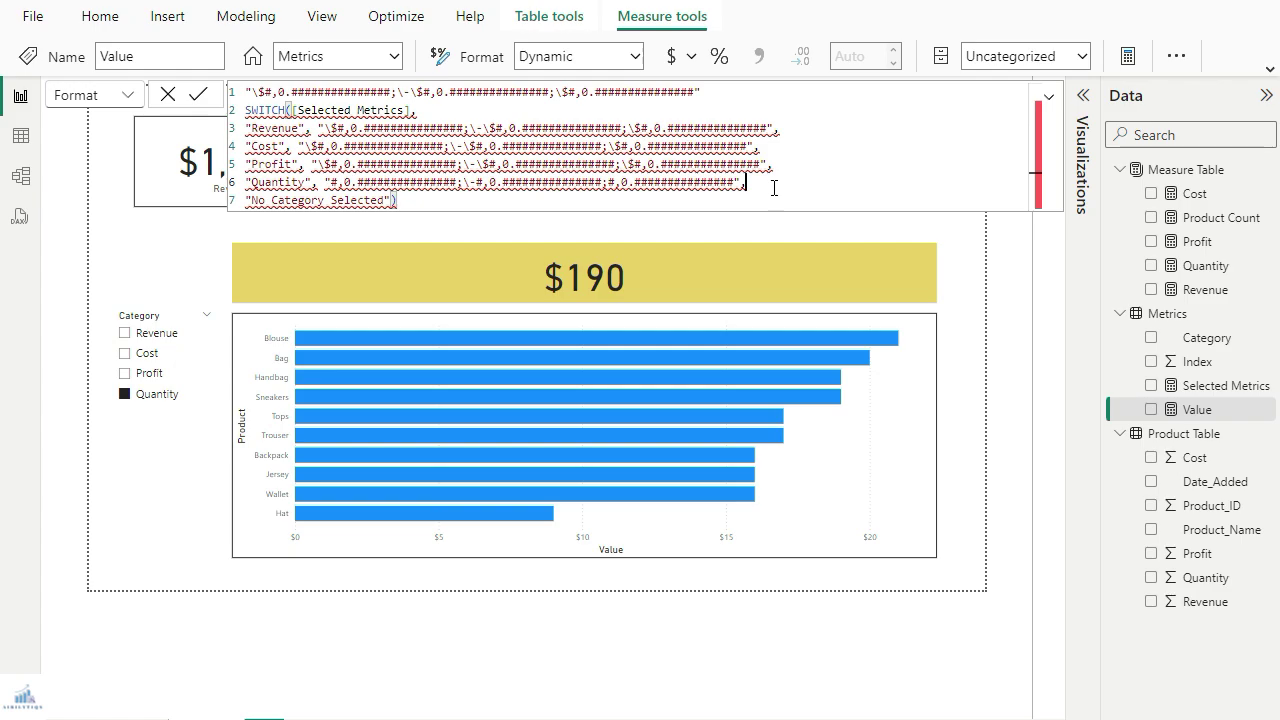
Delete the leftover line-1 format string and empty line, then commit so the card reads 190
left_click_drag(747, 88, 244, 93)
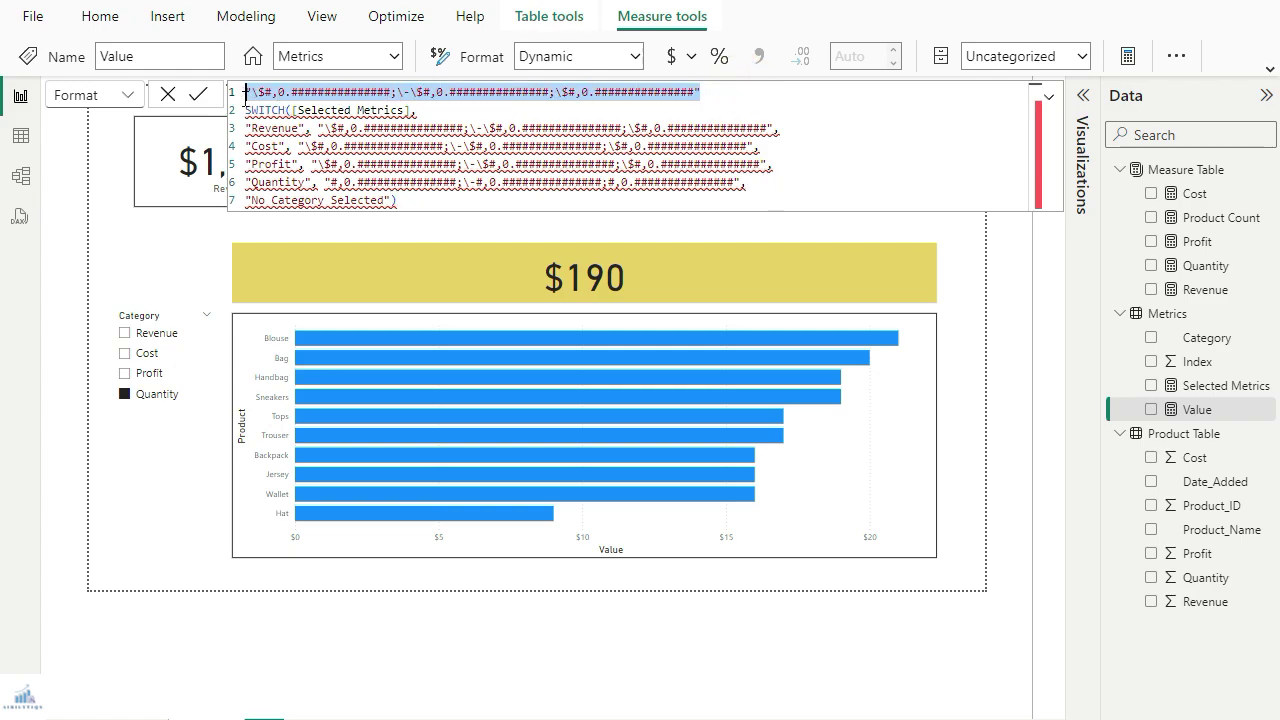
key("BackSpace")
key("Delete")
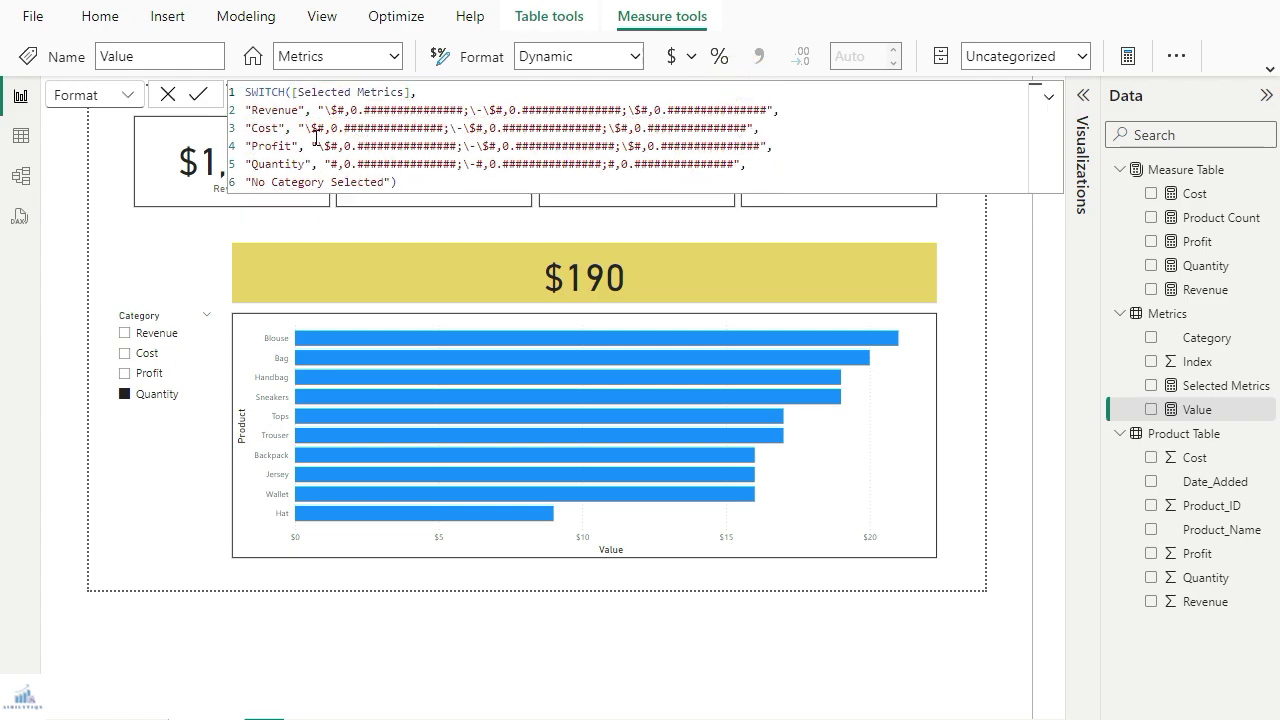
left_click(405, 181)
left_click(198, 94)
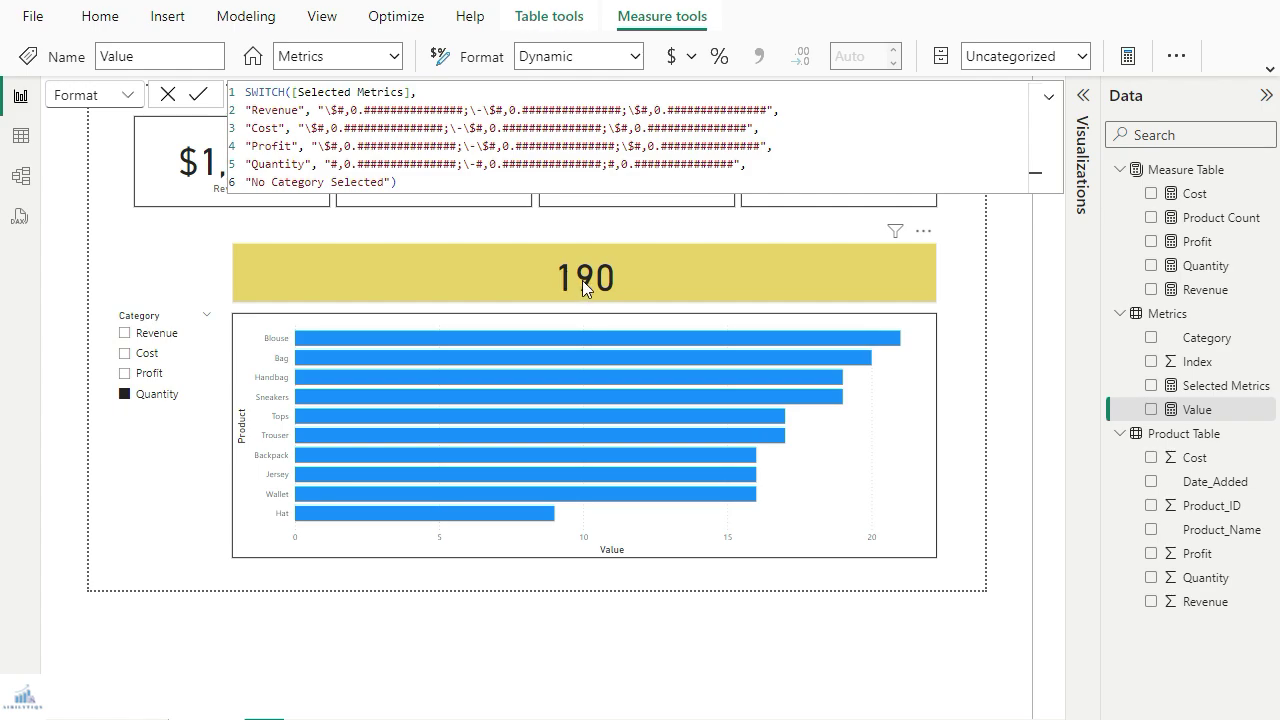
Check Revenue, Cost, Profit and Quantity in the slicer, ending on Revenue at $1.08K
left_click(165, 342)
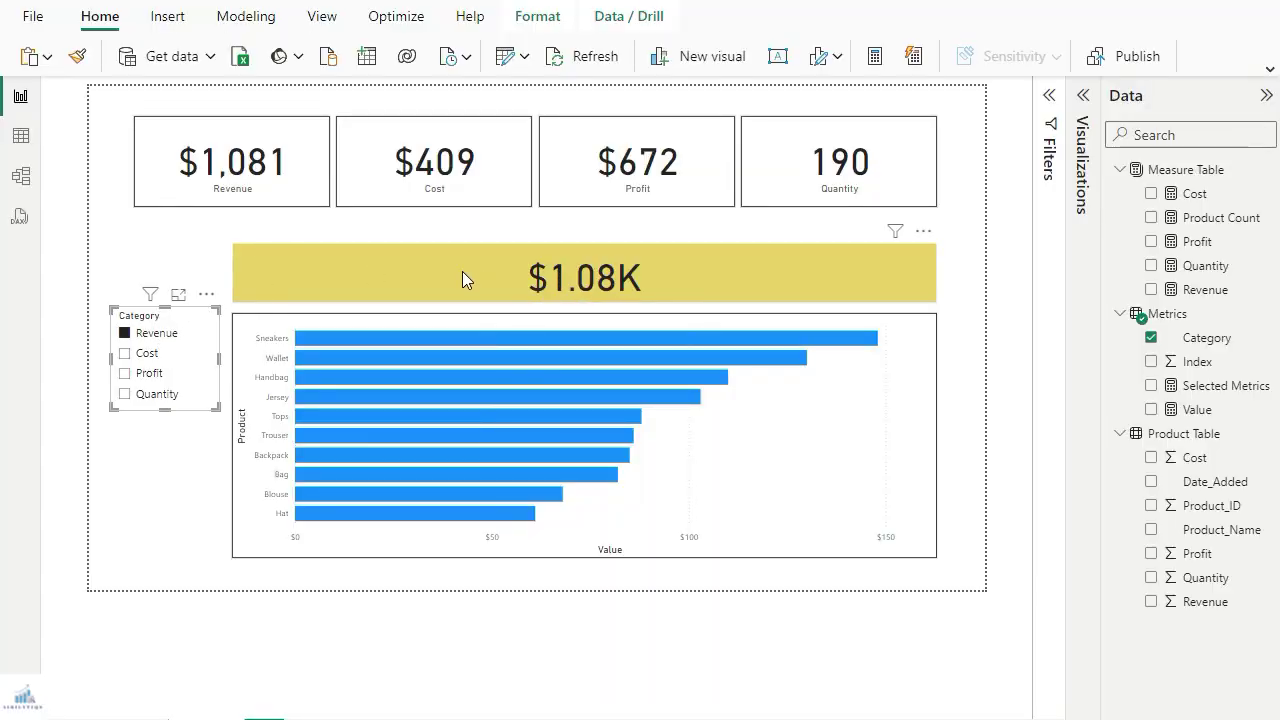
left_click(156, 354)
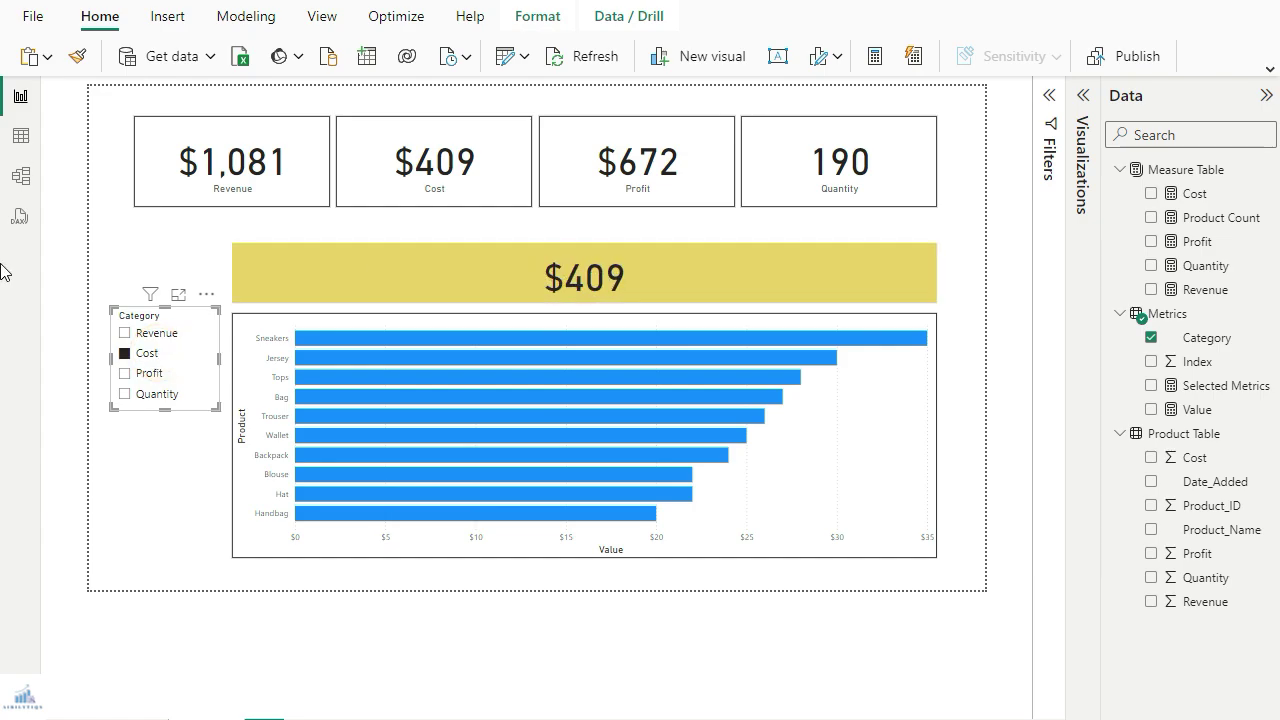
left_click(141, 373)
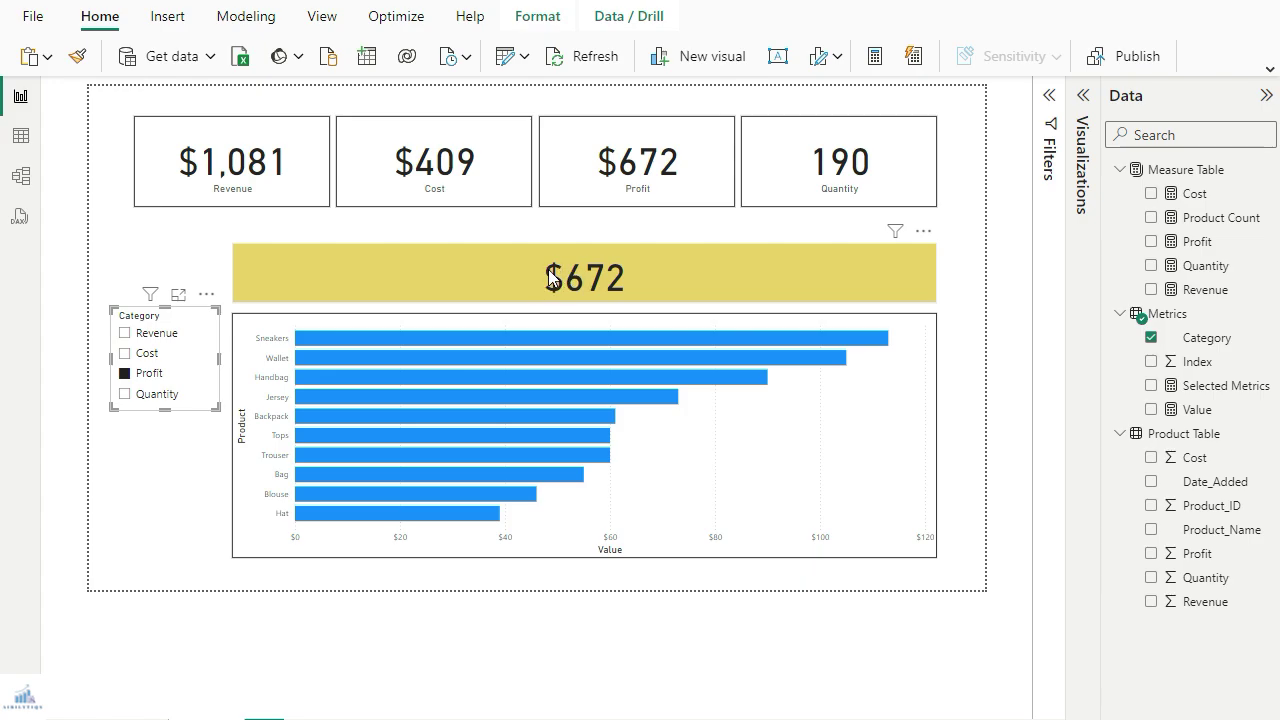
left_click(155, 394)
left_click(148, 372)
left_click(148, 354)
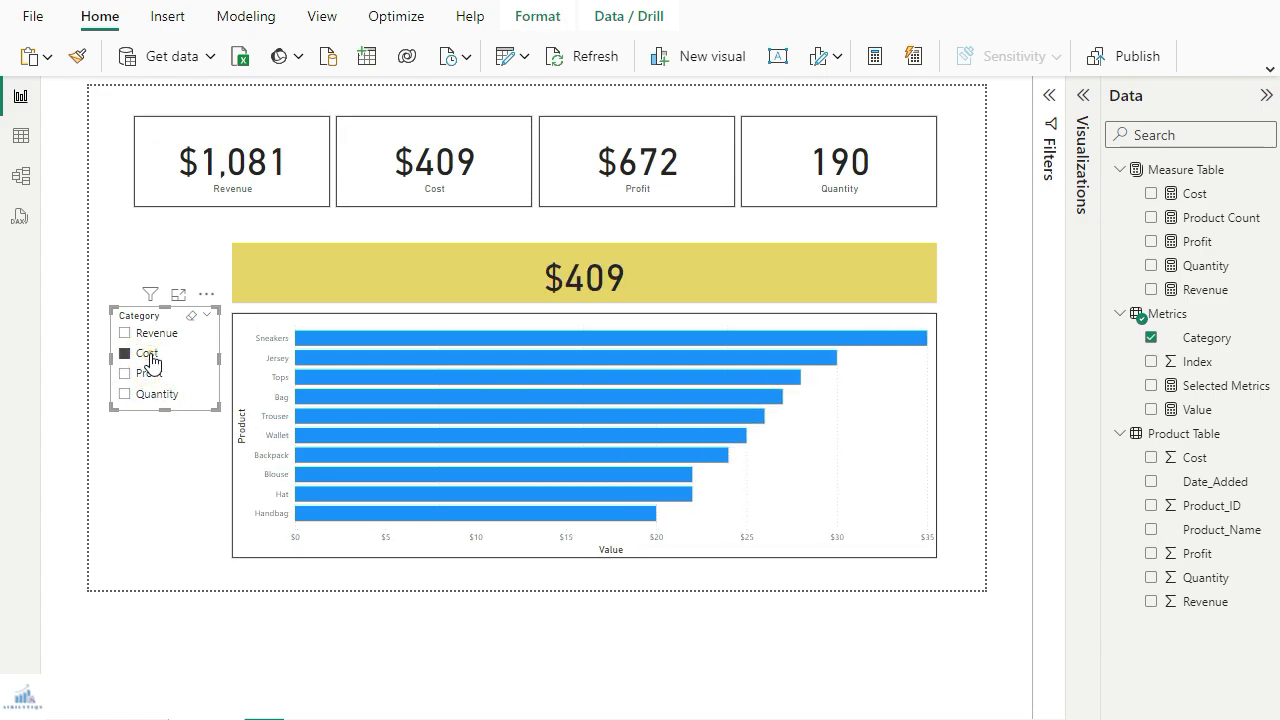
left_click(152, 334)
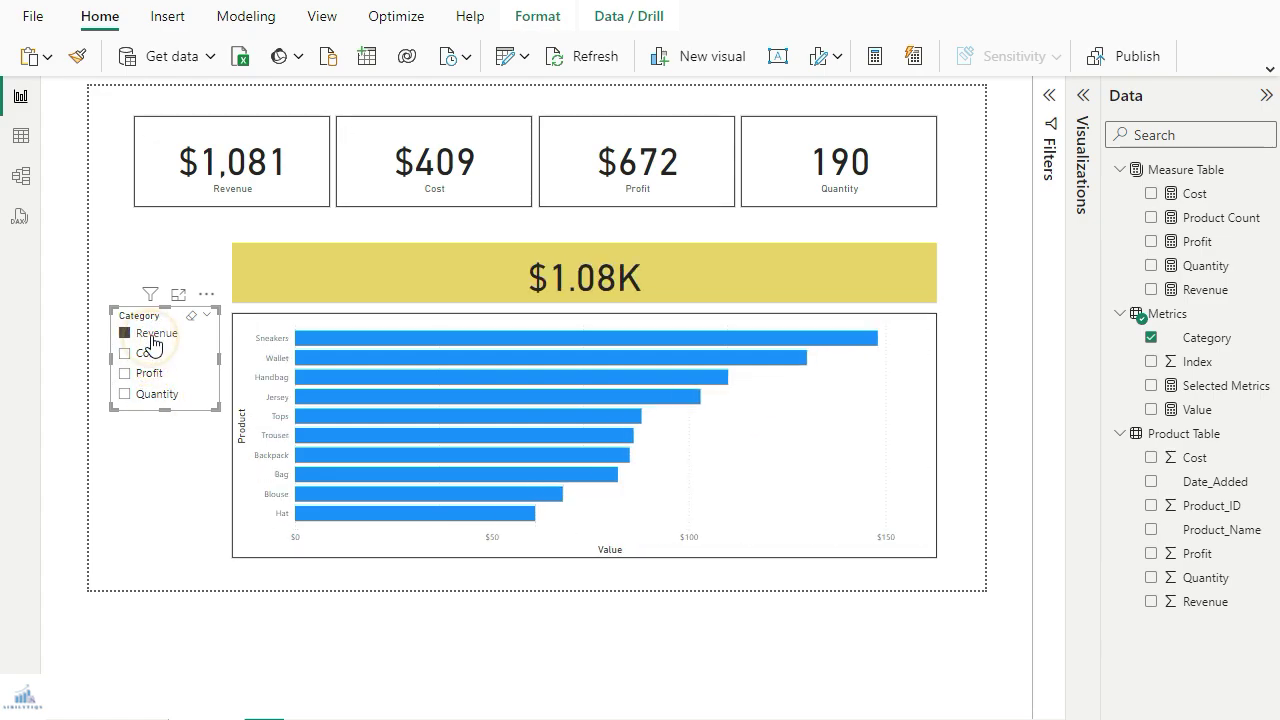